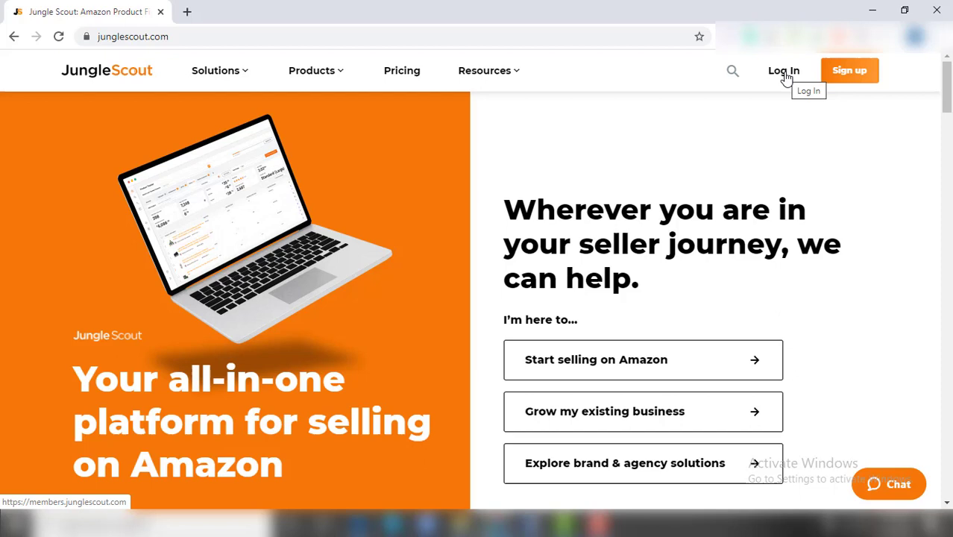
- Log in and reach the Product Tracker dashboard with the Legging group averaging $17.55
click(787, 78)
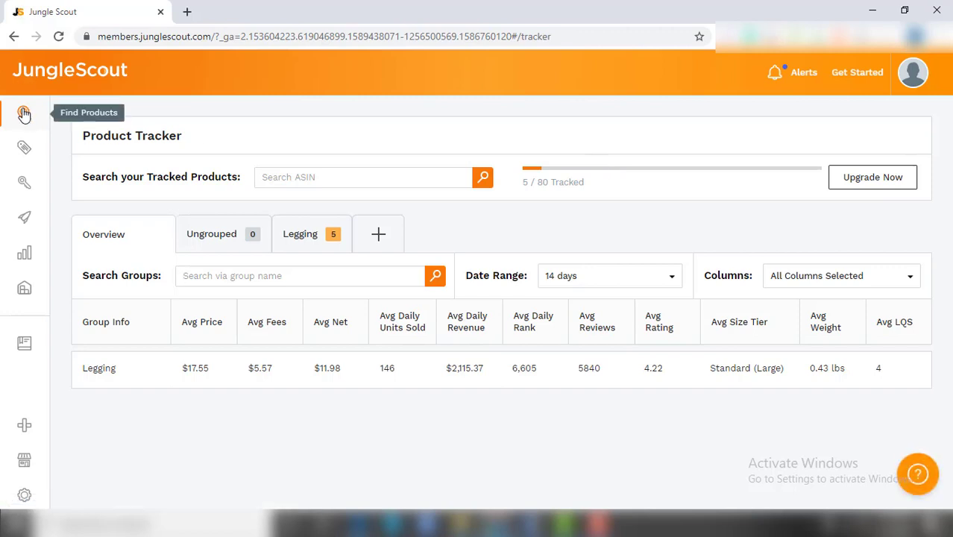
mouse_move(24, 113)
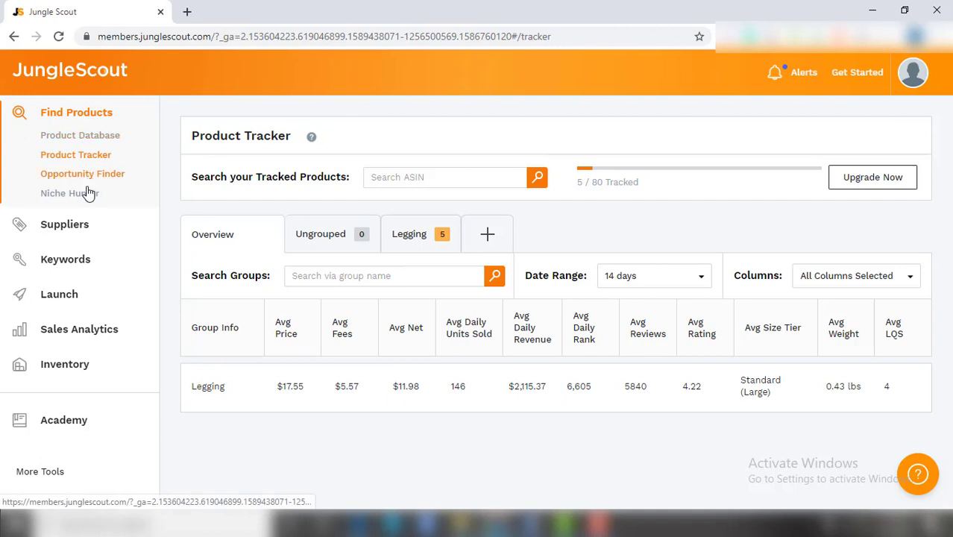
- Open the Product Database with the United States marketplace and the Baby category checked
click(97, 139)
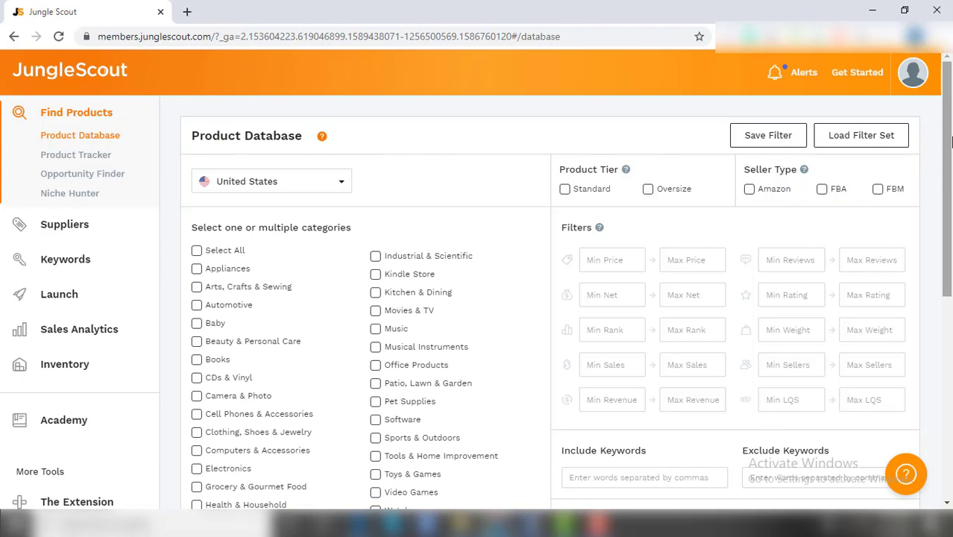
mouse_move(951, 141)
mouse_down()
mouse_move(951, 203)
mouse_move(950, 137)
mouse_up()
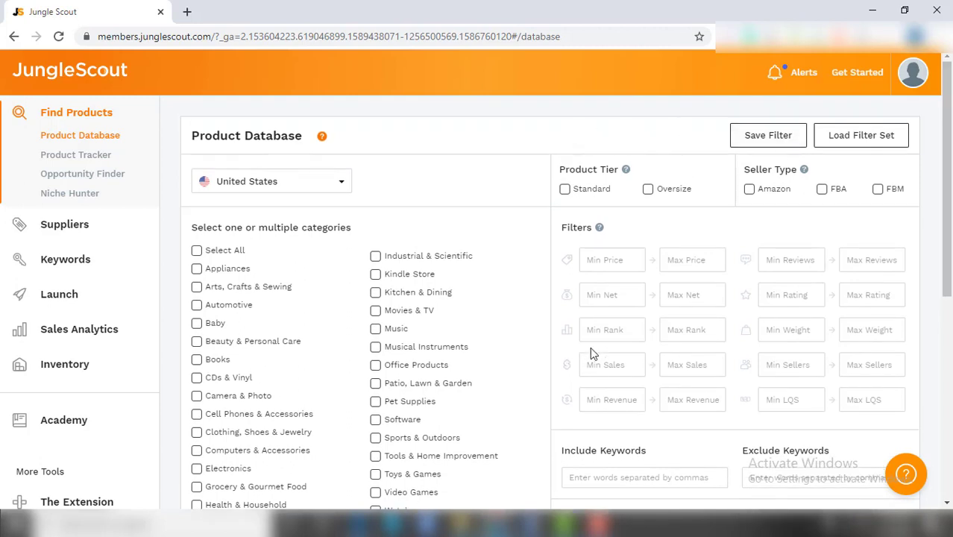
click(342, 188)
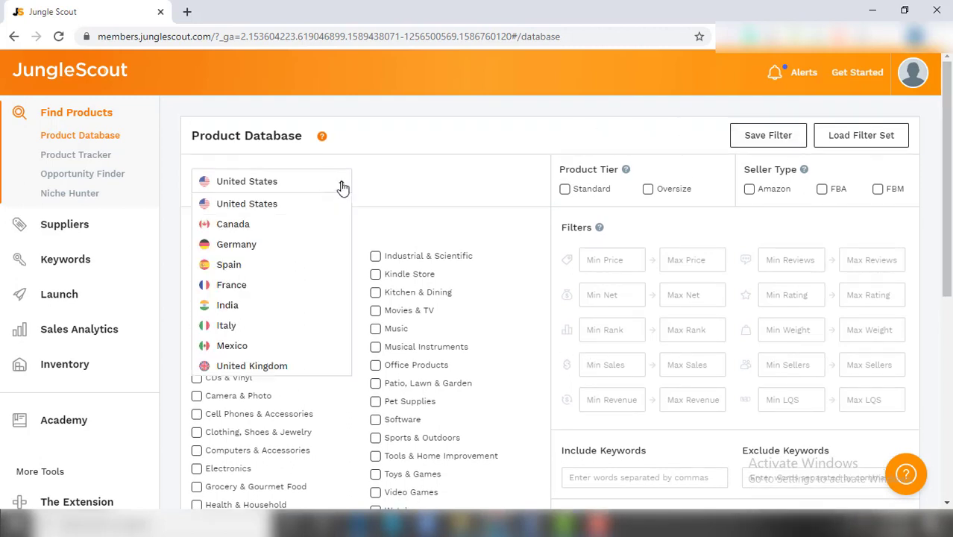
click(343, 185)
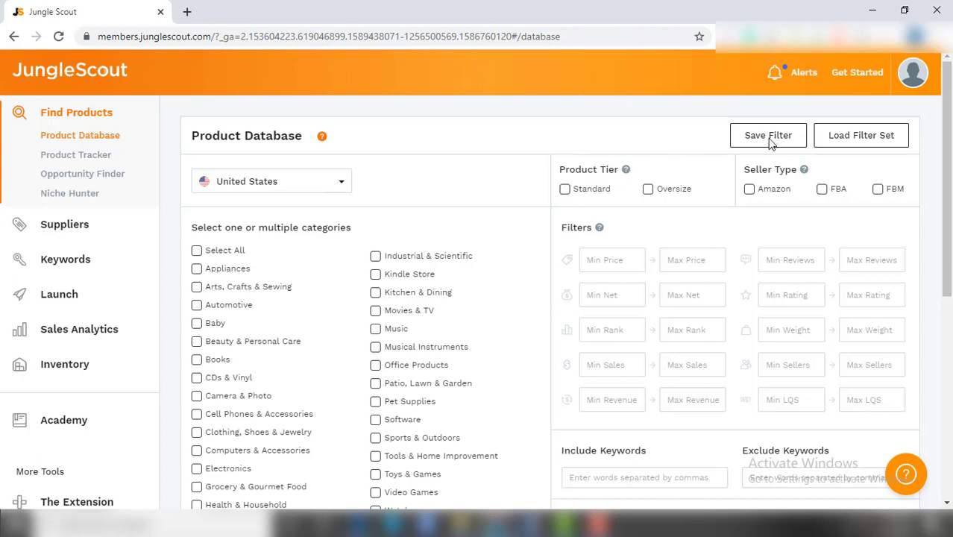
scroll(943, 196, down, 2)
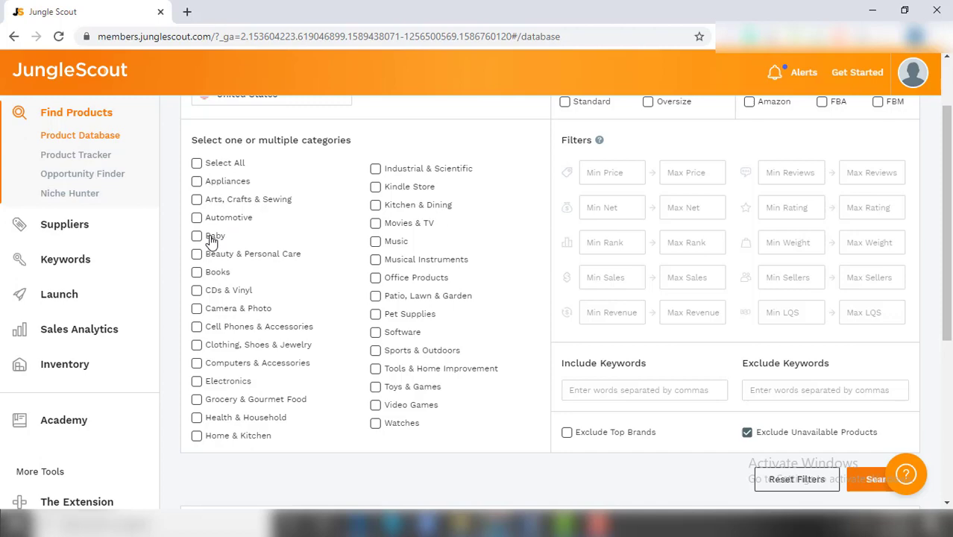
click(213, 240)
scroll(949, 237, up, 1)
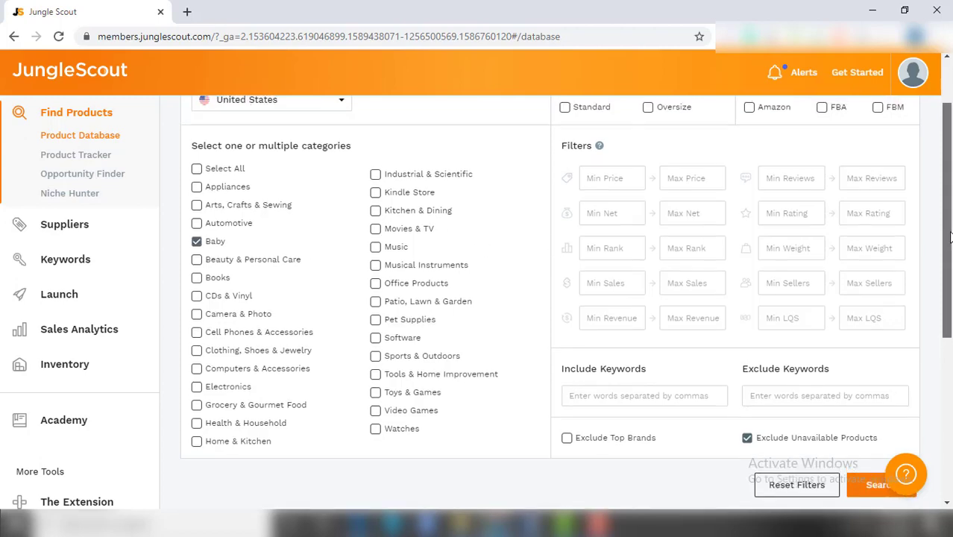
scroll(949, 237, up, 2)
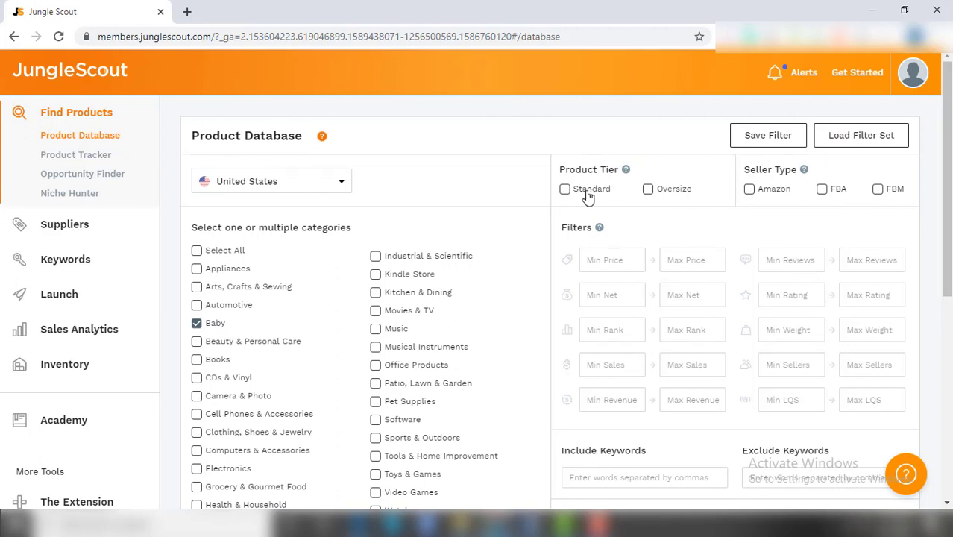
- Limit results to the Standard product tier and Amazon, FBA and FBM seller types
click(589, 193)
mouse_move(627, 176)
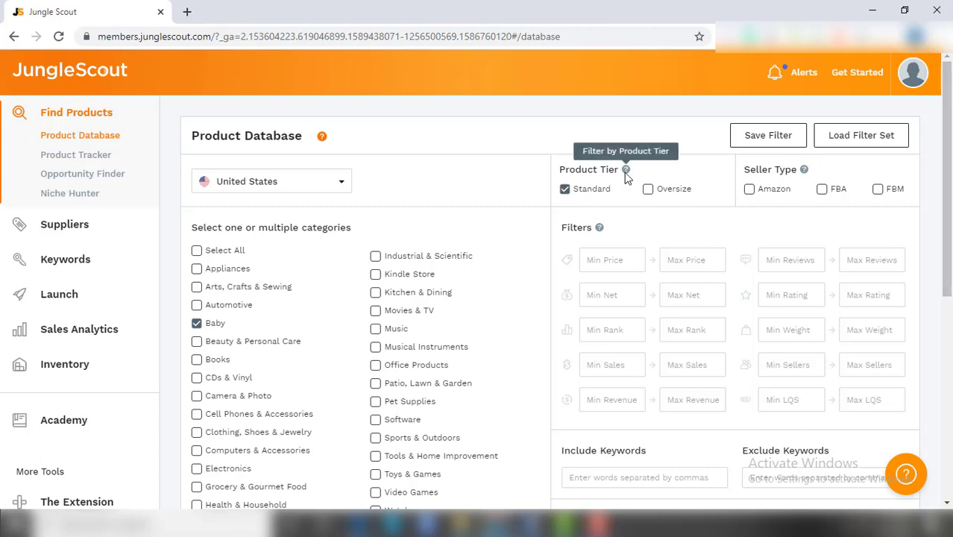
click(749, 191)
click(825, 195)
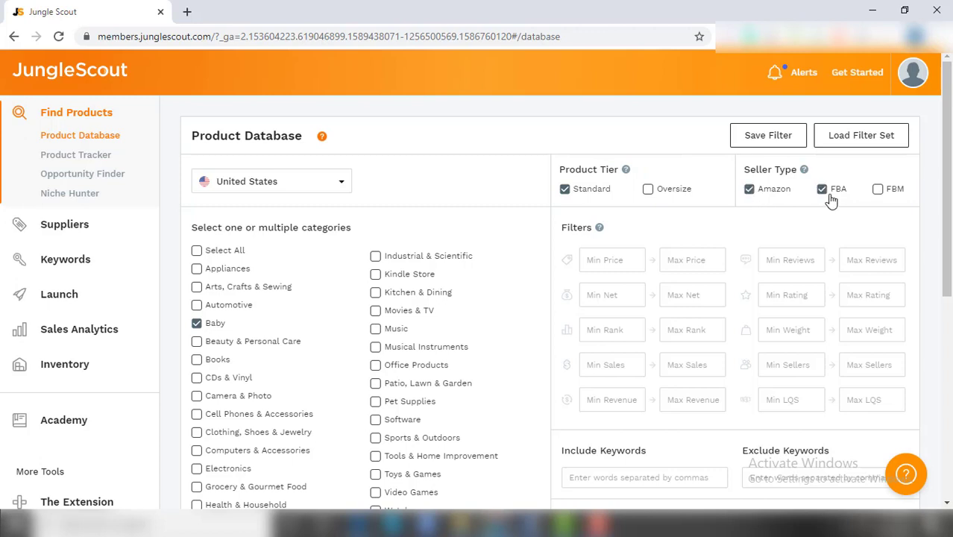
click(879, 193)
- Set the minimum price to 15, minimum reviews to 50 and minimum sales to 500
scroll(950, 168, down, 1)
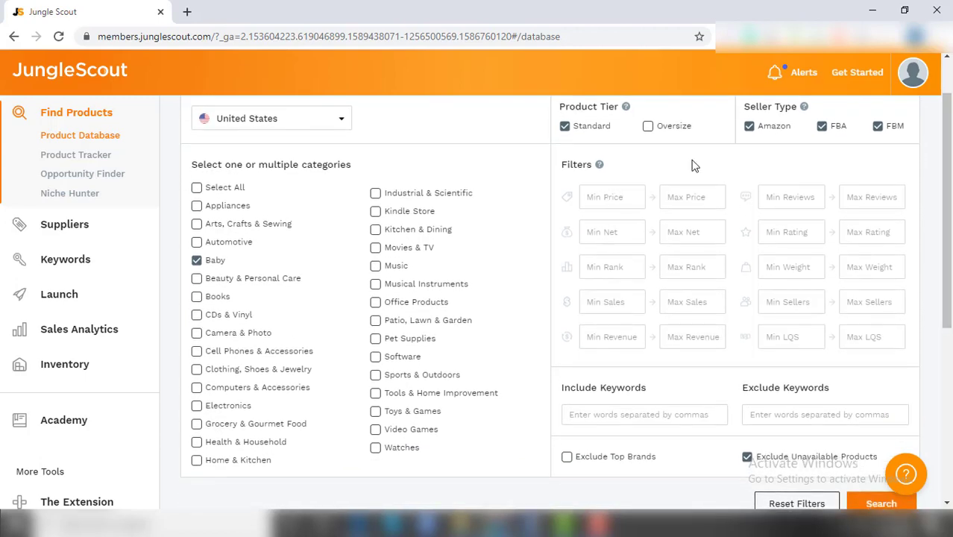
text(15)
text(50)
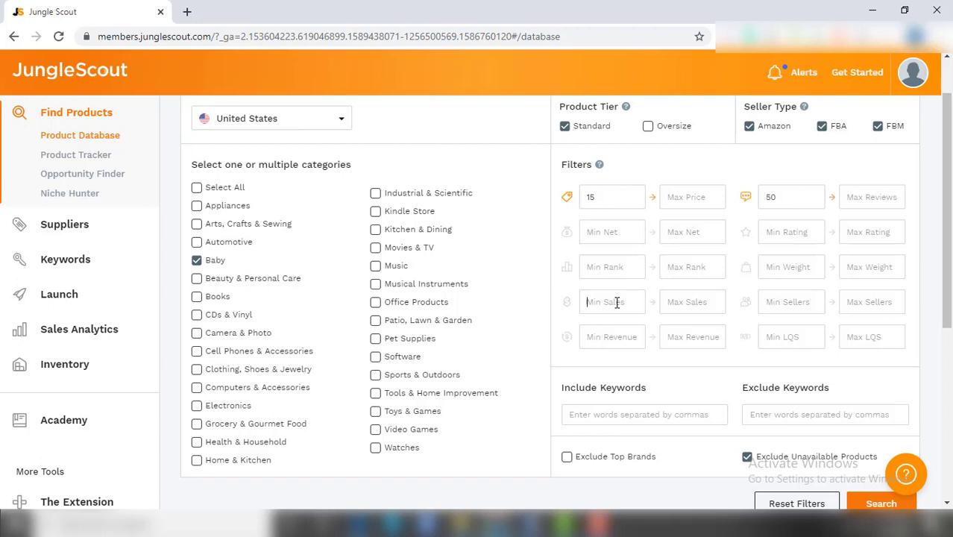
click(617, 302)
text(5)
key(BackSpace)
text(500)
click(740, 355)
drag(950, 297, 951, 346)
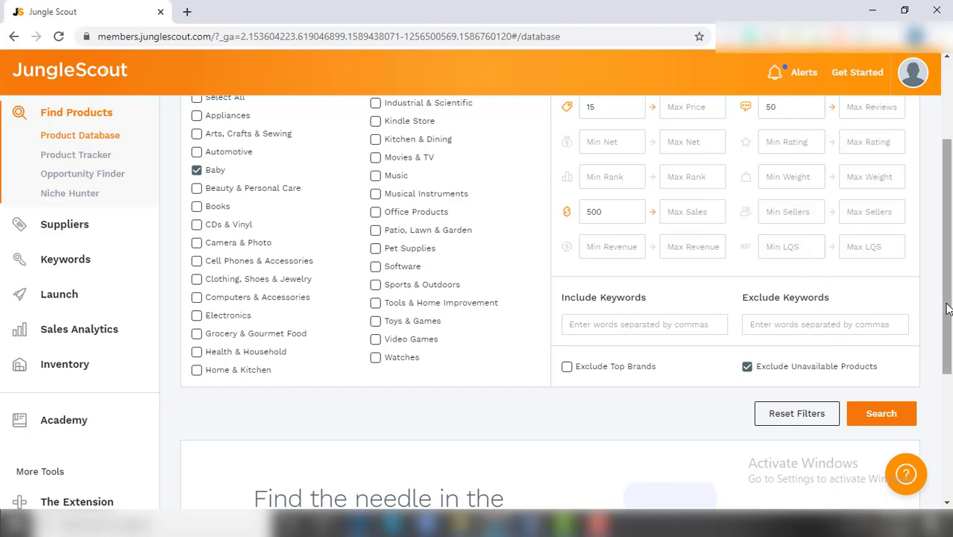
scroll(823, 364, down, 1)
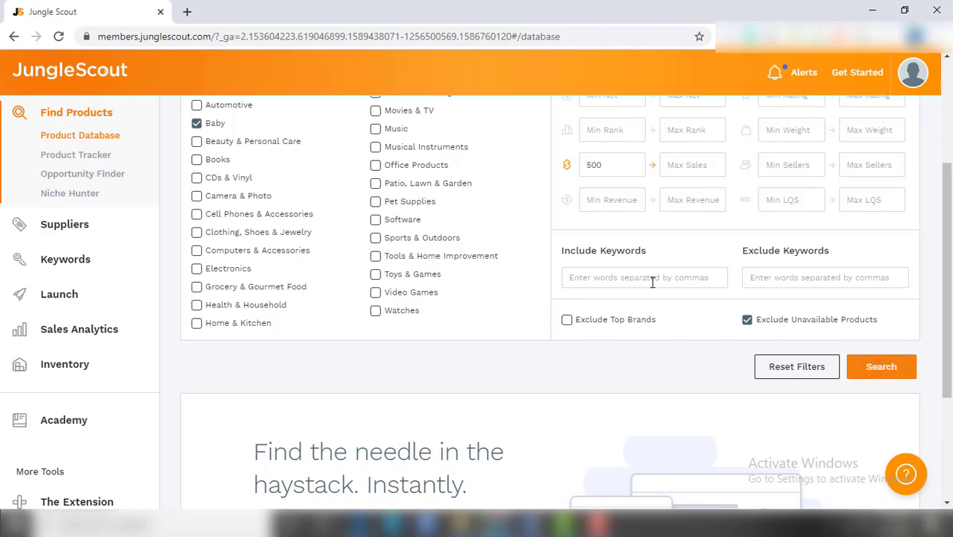
- Run the filtered search and scroll through the 2,350 Baby product results
click(877, 372)
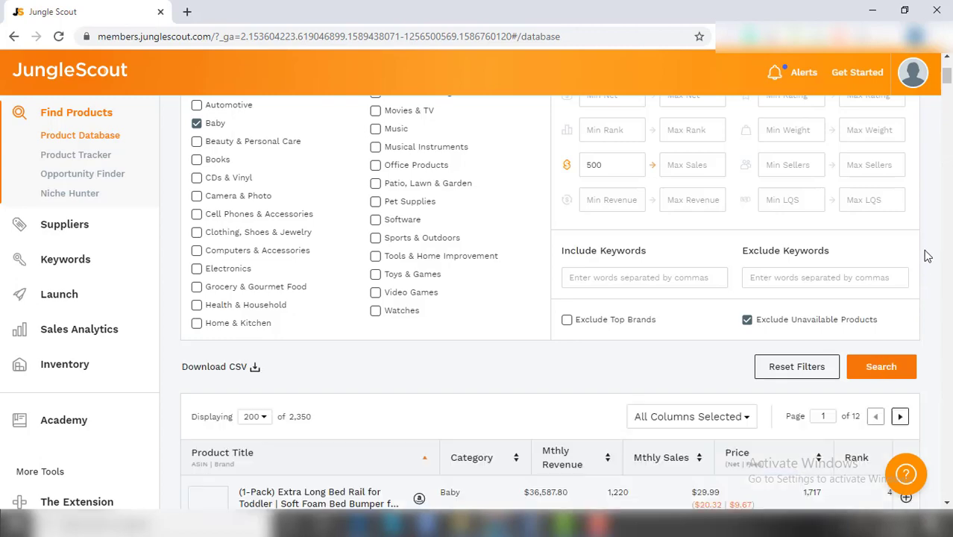
scroll(927, 256, down, 4)
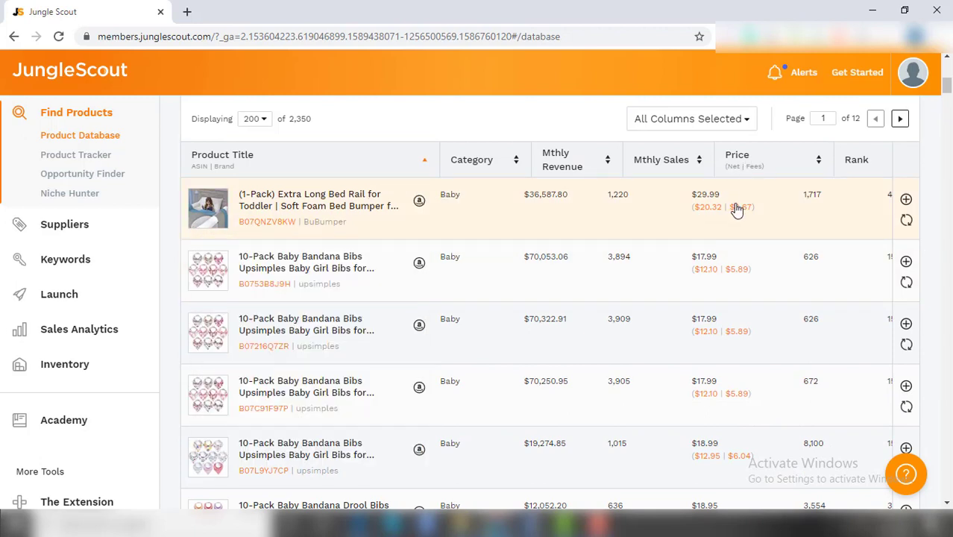
scroll(417, 291, down, 2)
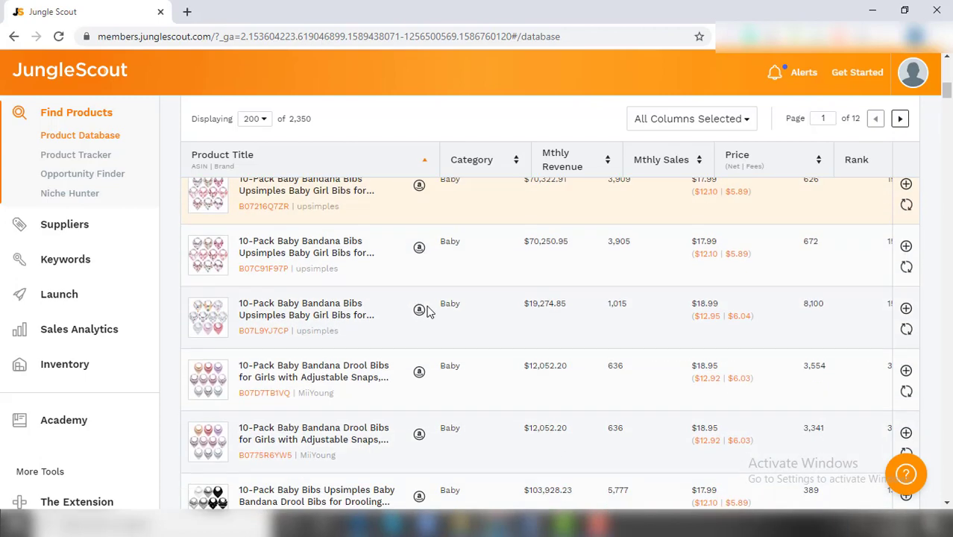
scroll(425, 314, down, 10)
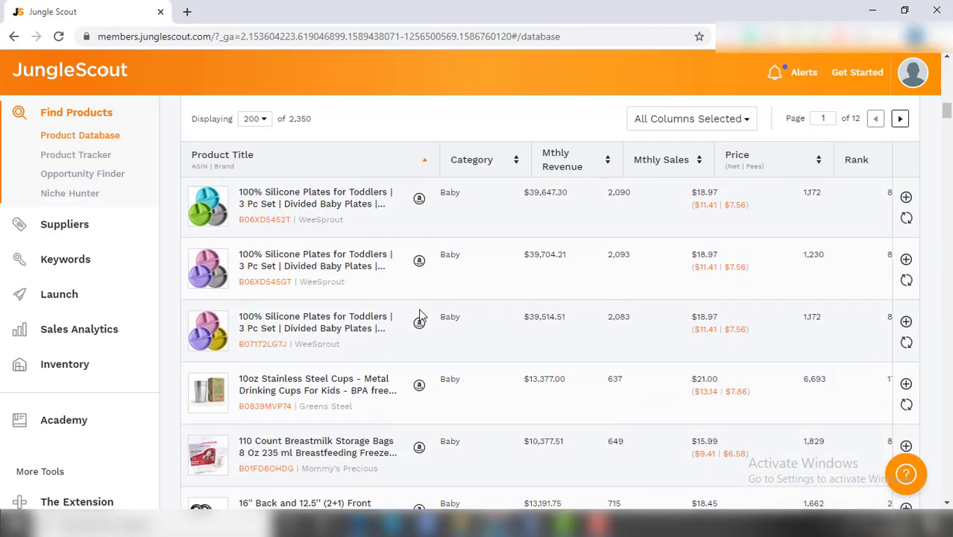
scroll(420, 316, down, 4)
scroll(421, 315, down, 4)
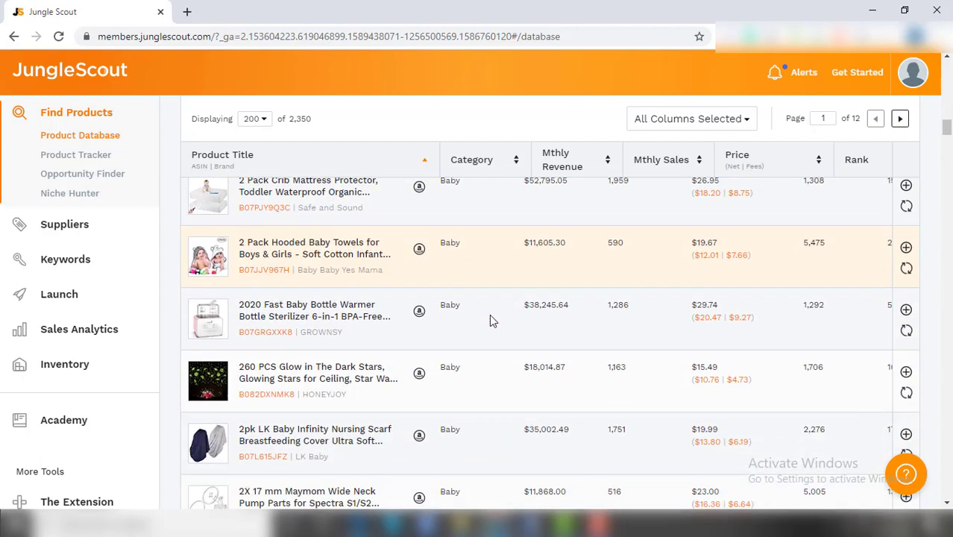
scroll(490, 314, up, 2)
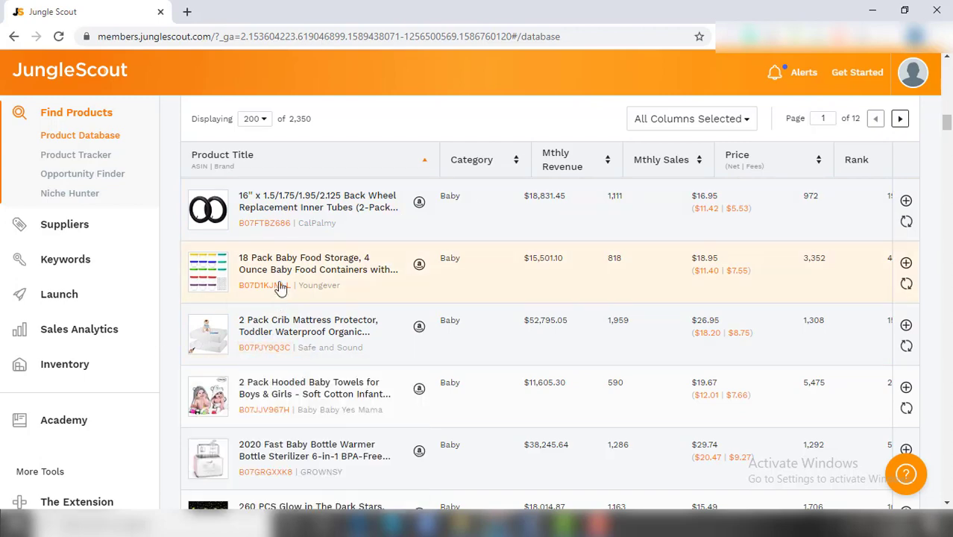
scroll(358, 351, down, 2)
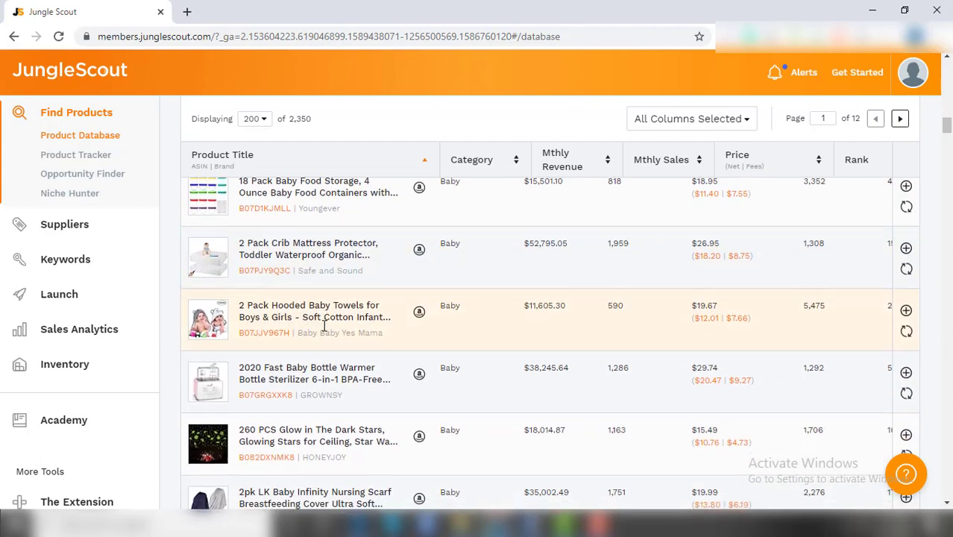
scroll(323, 326, down, 1)
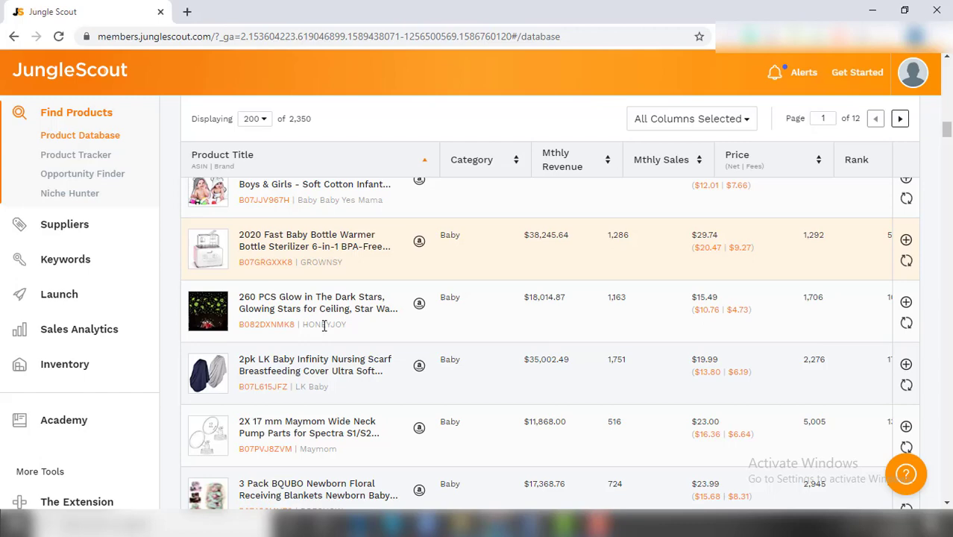
scroll(324, 329, down, 1)
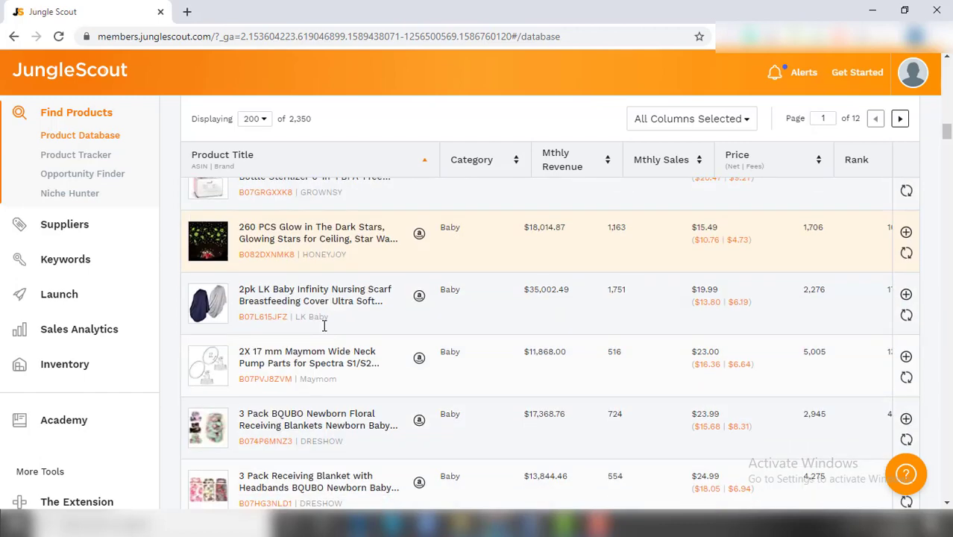
scroll(324, 328, down, 3)
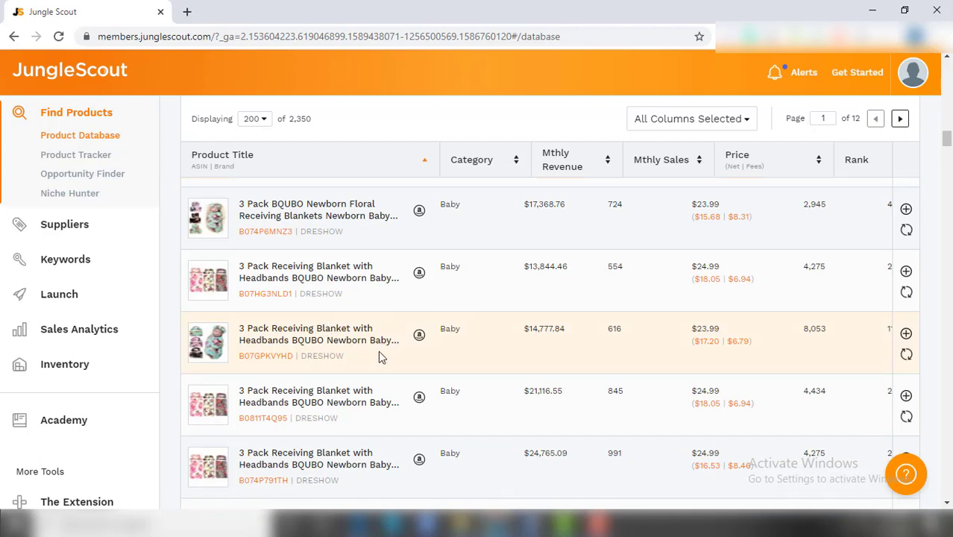
scroll(513, 338, up, 5)
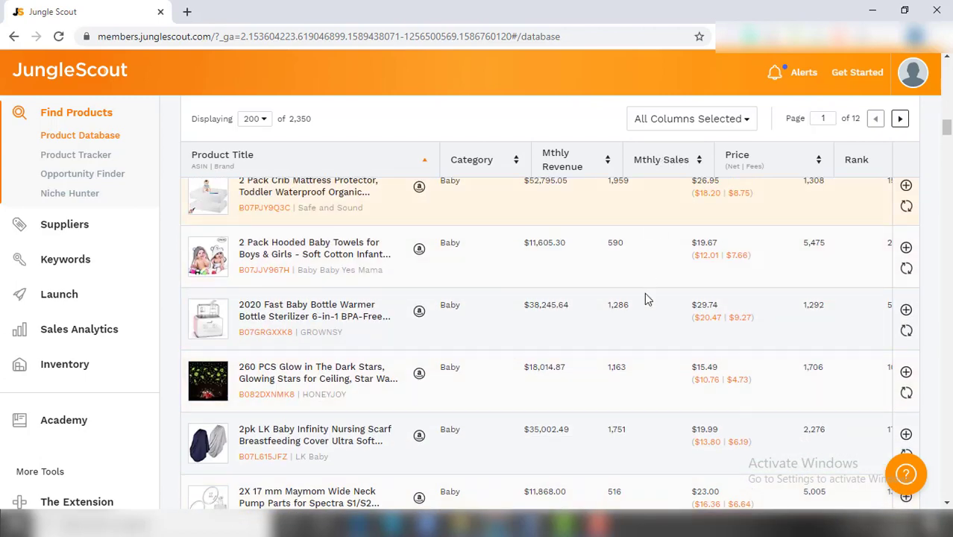
scroll(644, 293, up, 2)
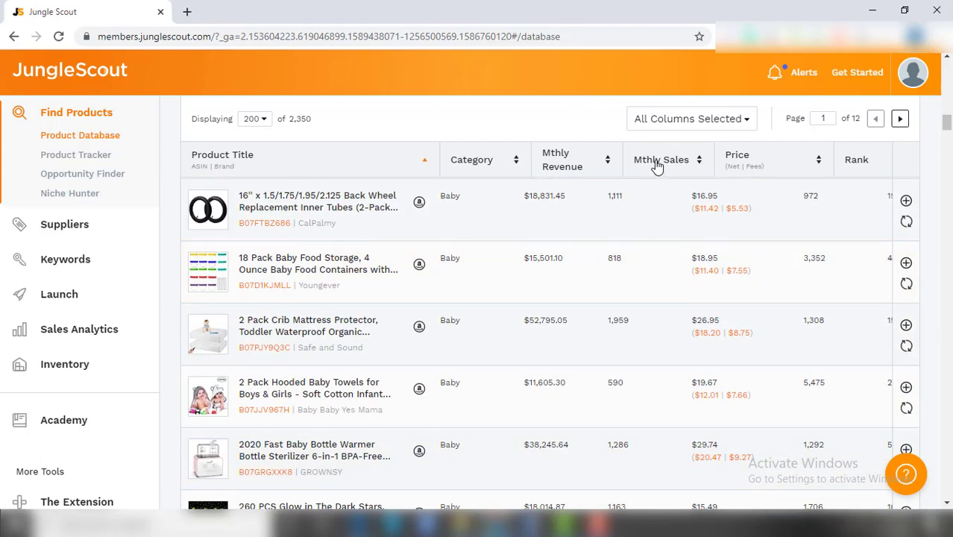
- Sort the Baby results by monthly sales and scroll down to the Hatch Baby Rest Sound Machine row
click(656, 165)
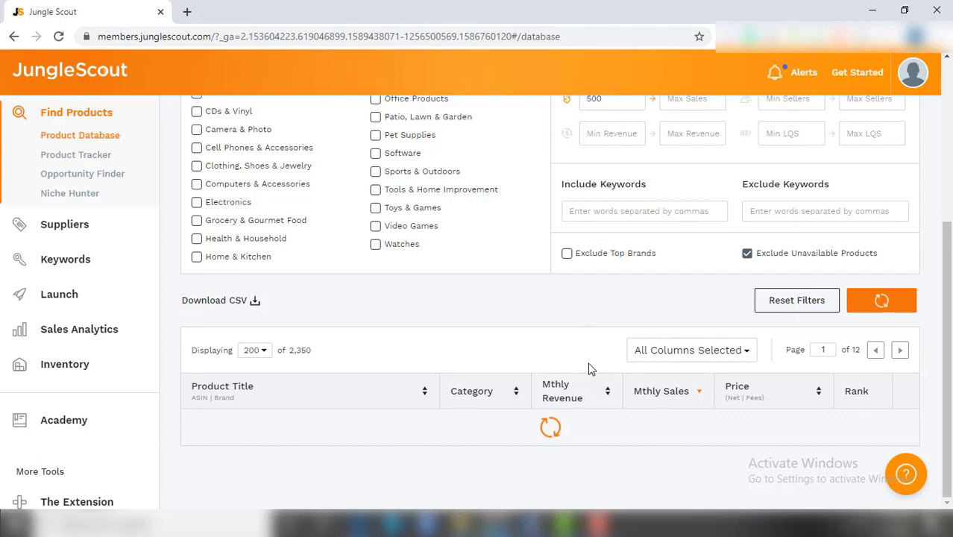
scroll(560, 341, down, 4)
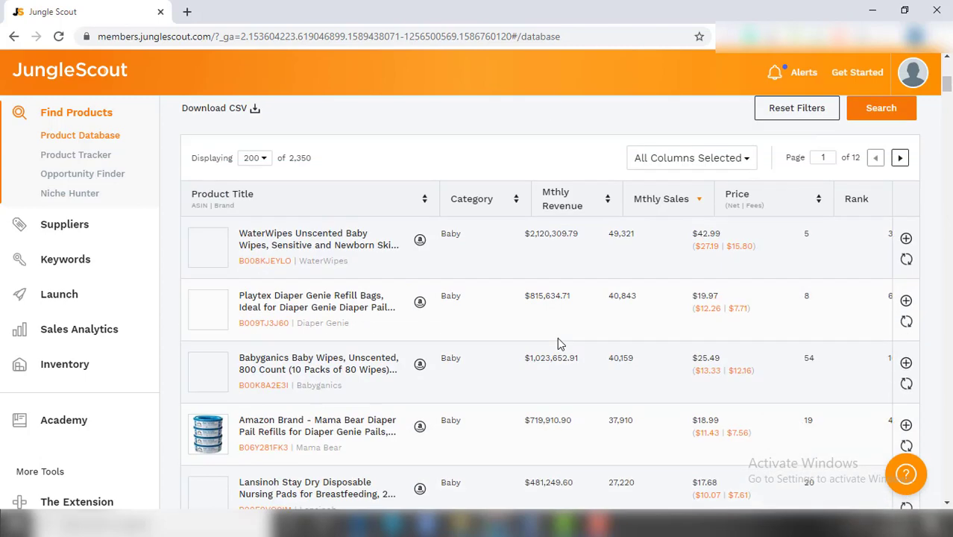
scroll(612, 311, up, 1)
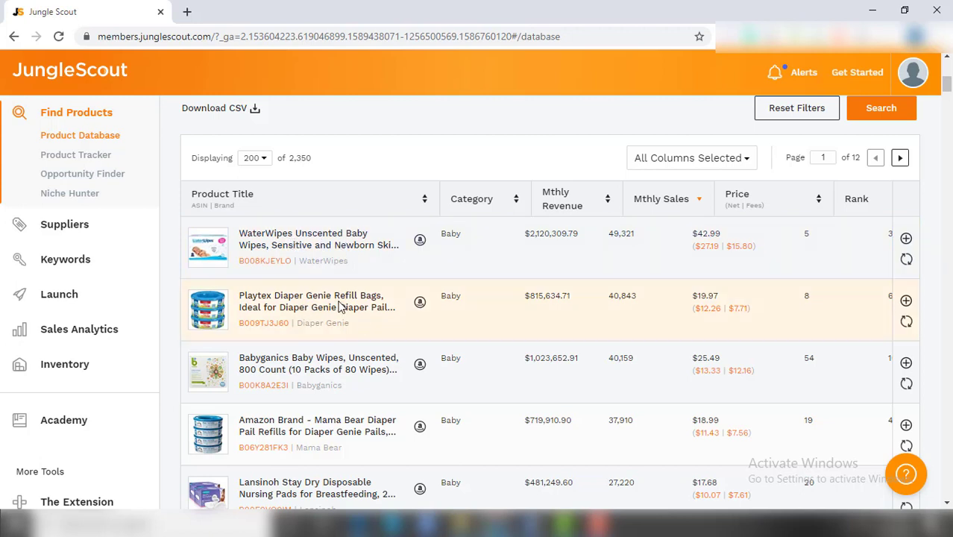
scroll(339, 306, down, 1)
scroll(348, 349, down, 2)
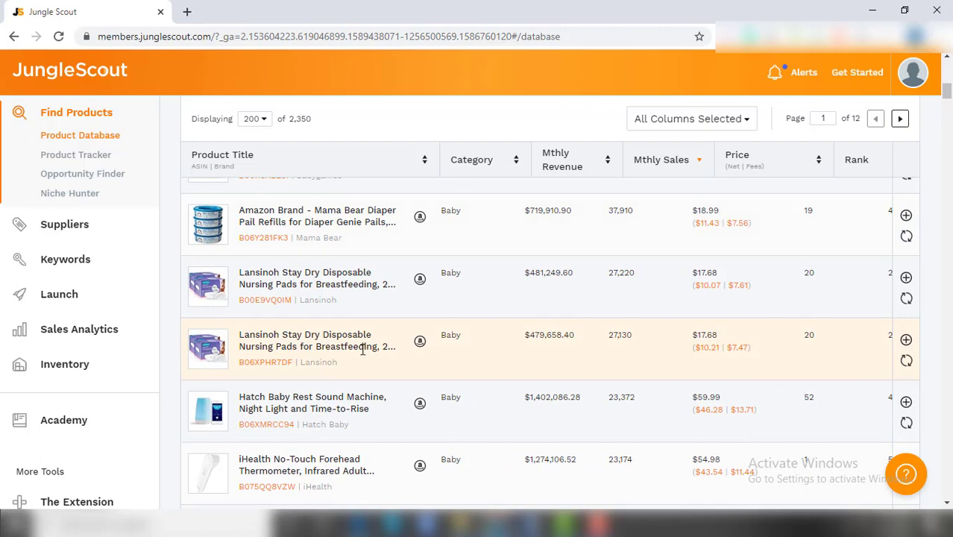
scroll(362, 349, down, 1)
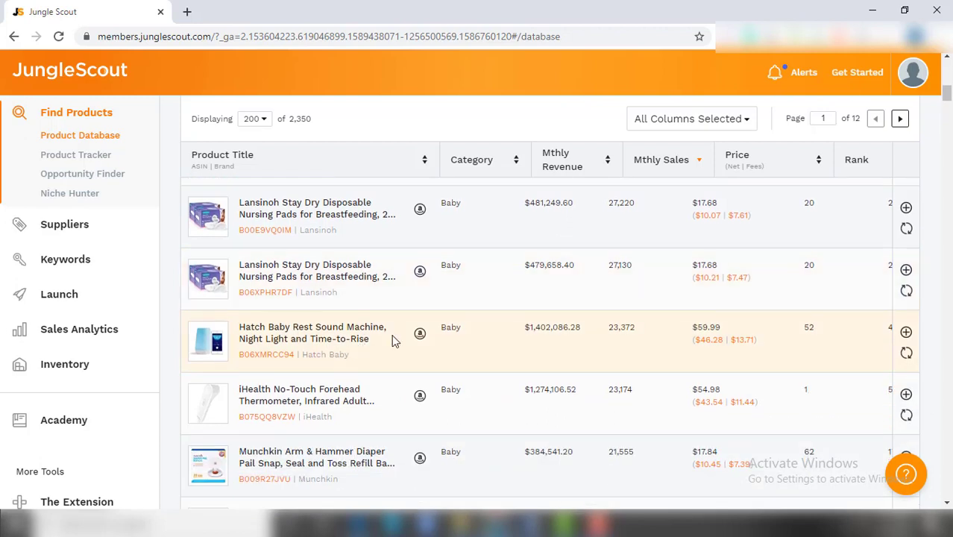
- Search Keyword Scout for the Hatch Baby ASIN and browse its 6,658 keywords
click(282, 358)
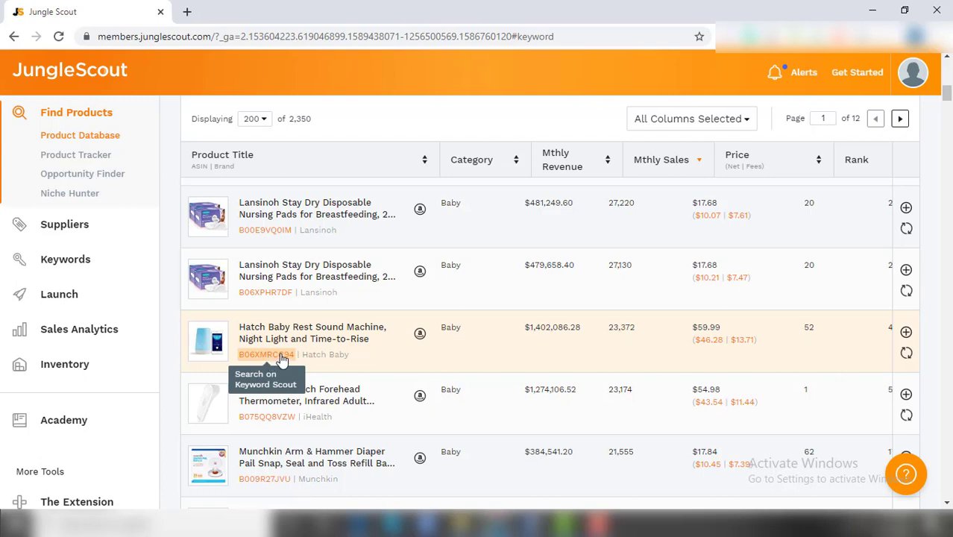
scroll(638, 312, down, 2)
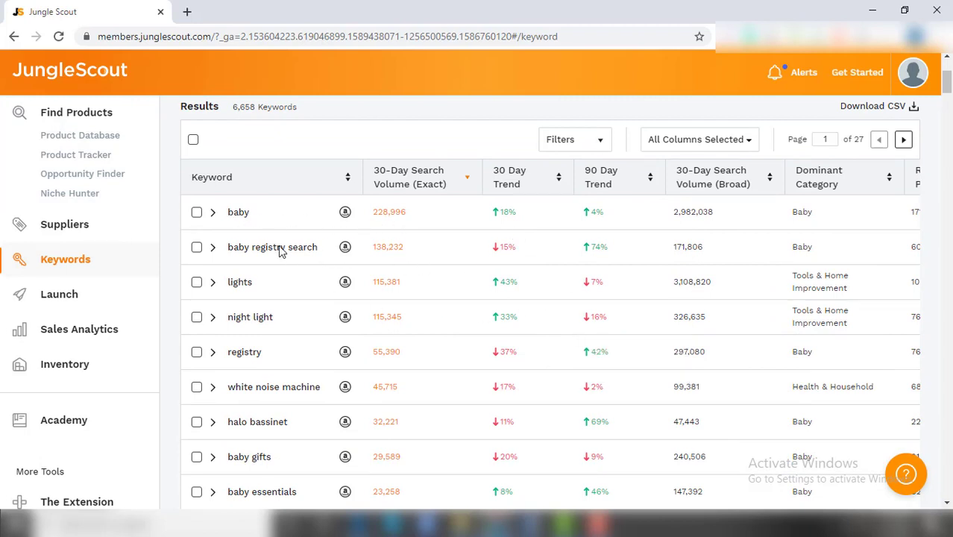
scroll(349, 351, up, 2)
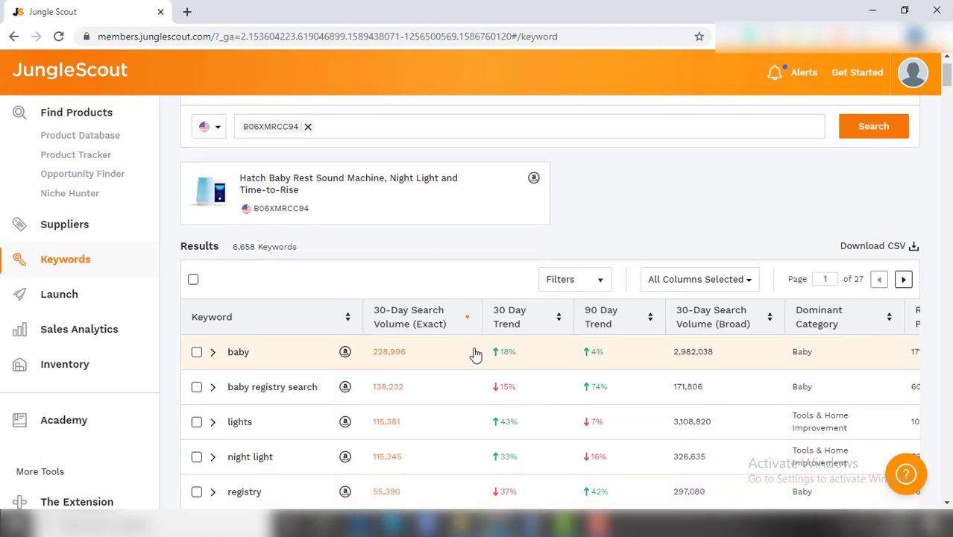
scroll(474, 352, down, 2)
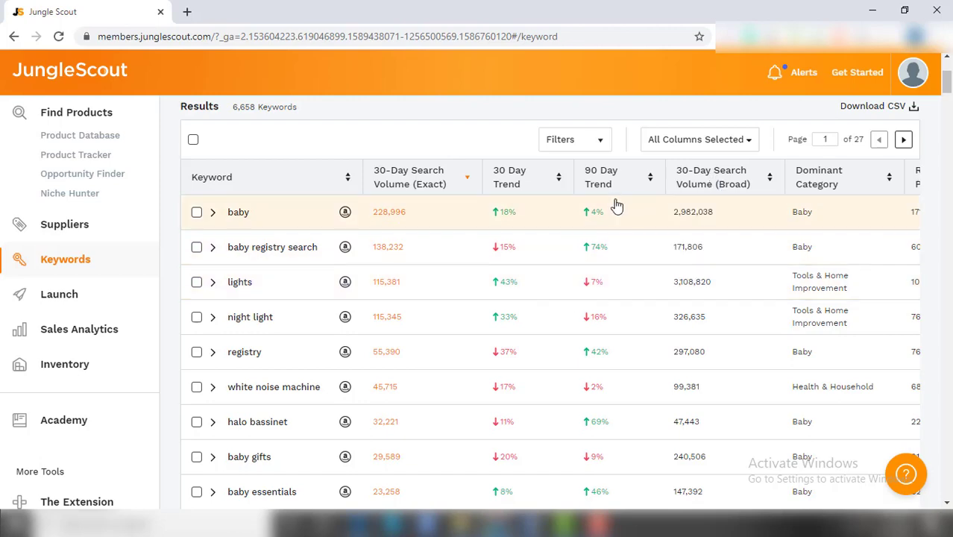
scroll(613, 330, down, 1)
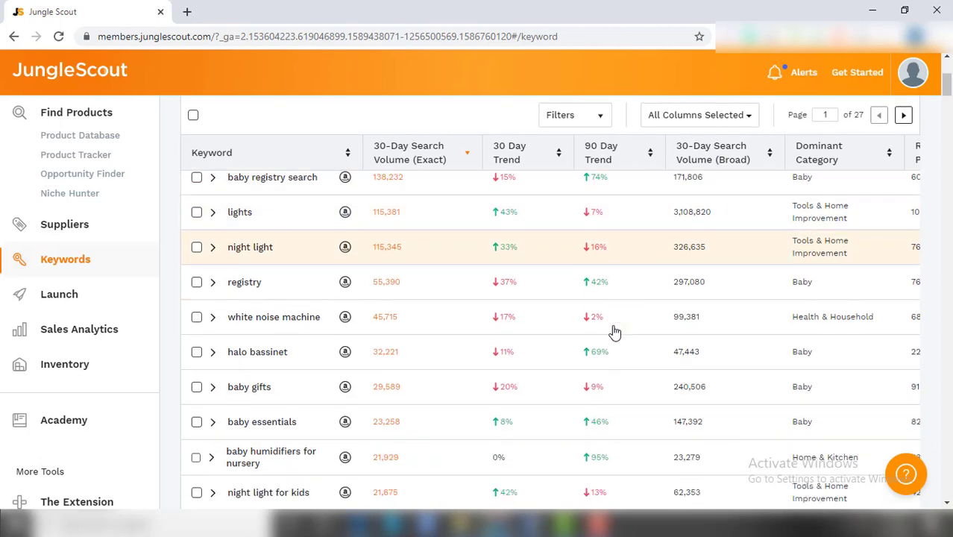
scroll(613, 213, up, 2)
scroll(626, 311, down, 3)
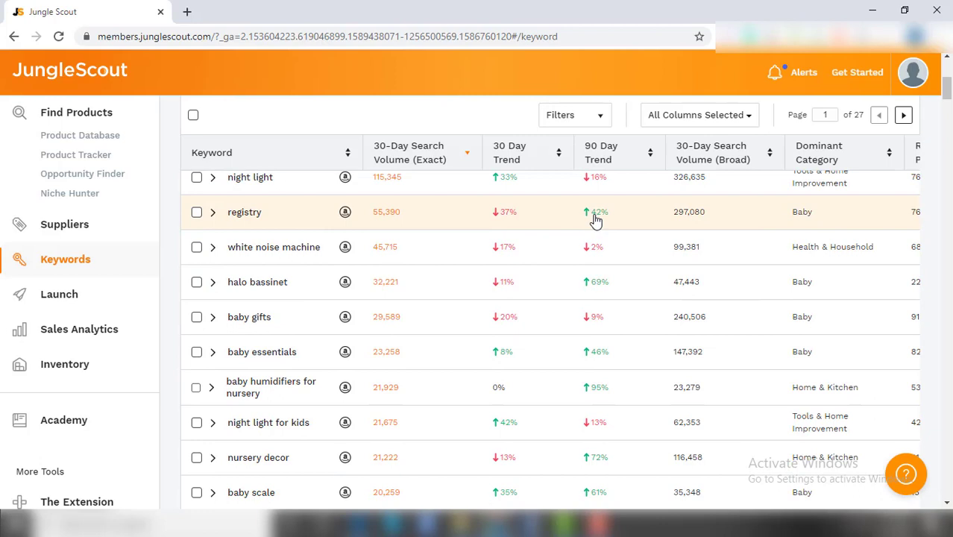
scroll(515, 268, down, 3)
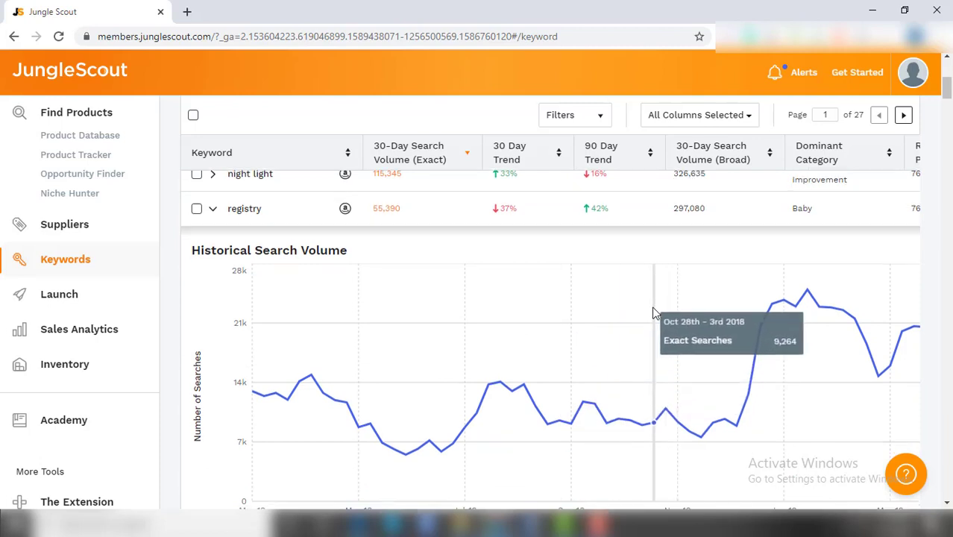
scroll(512, 333, down, 3)
scroll(512, 334, up, 3)
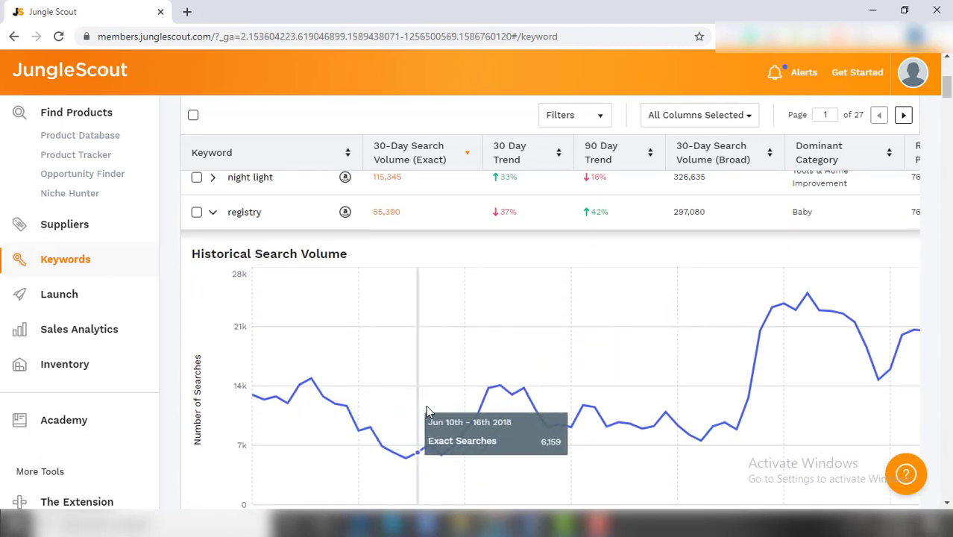
scroll(830, 360, down, 1)
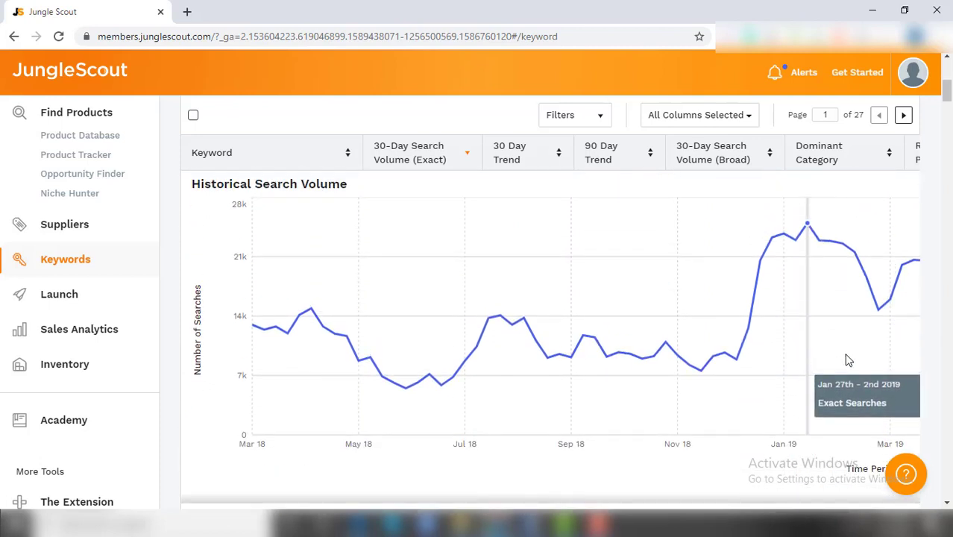
scroll(739, 369, up, 2)
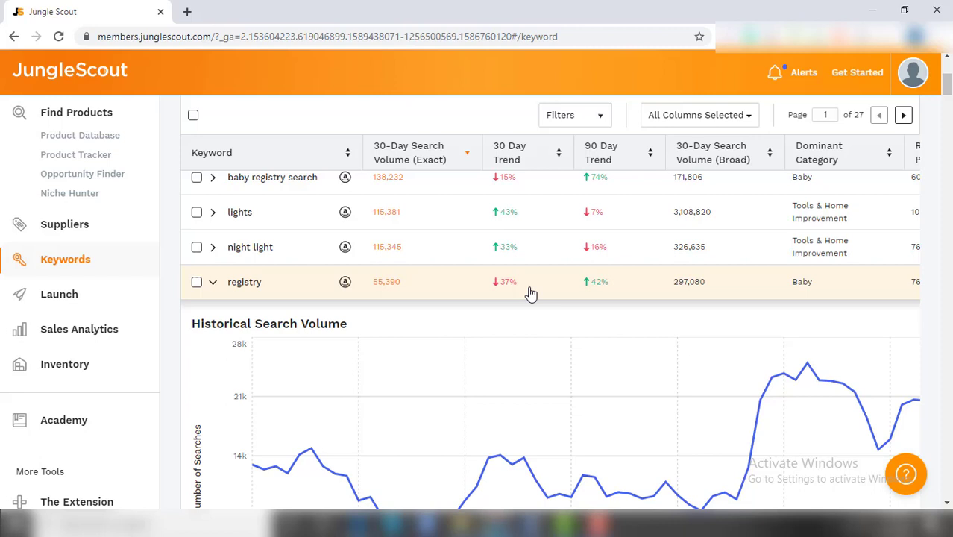
- View the night light keyword's search-volume history, then go back a page
click(299, 249)
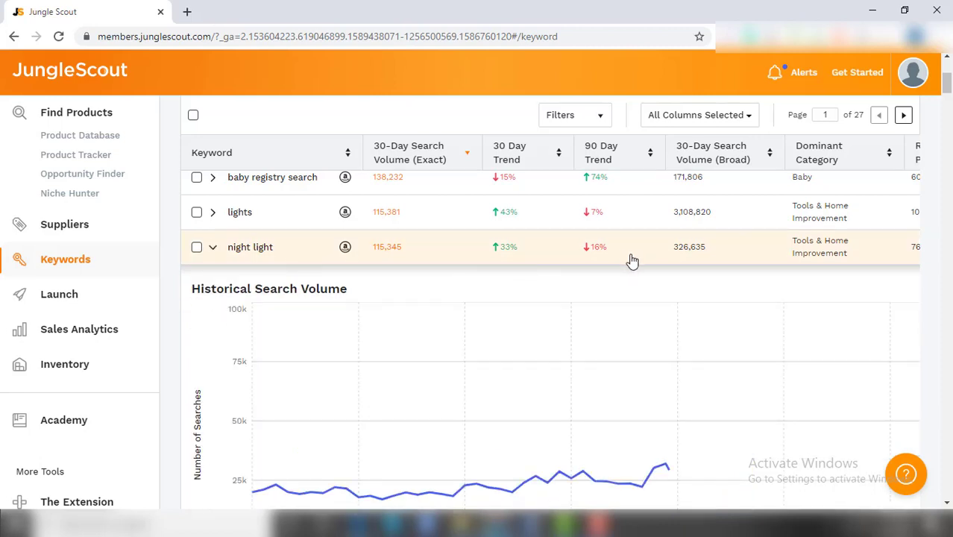
scroll(649, 309, up, 1)
scroll(738, 355, down, 2)
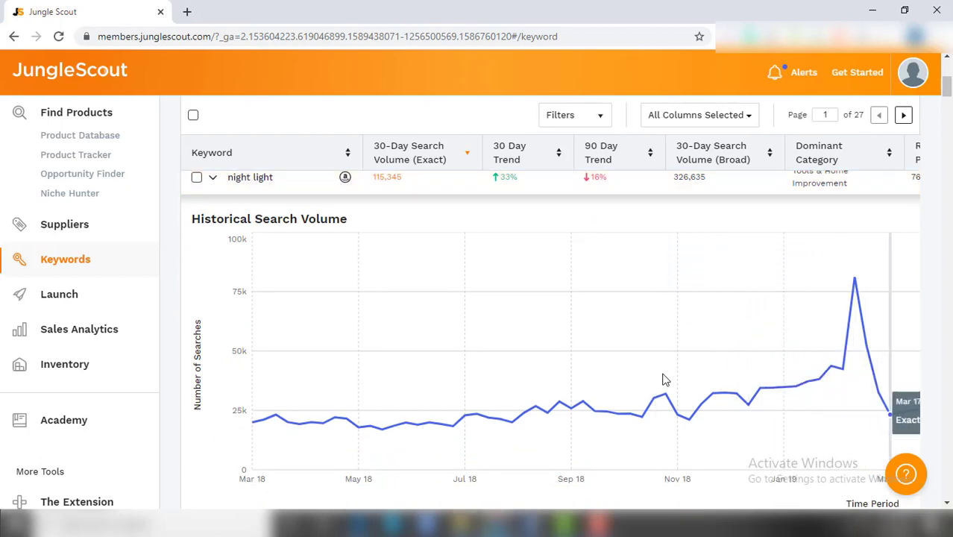
scroll(321, 385, up, 5)
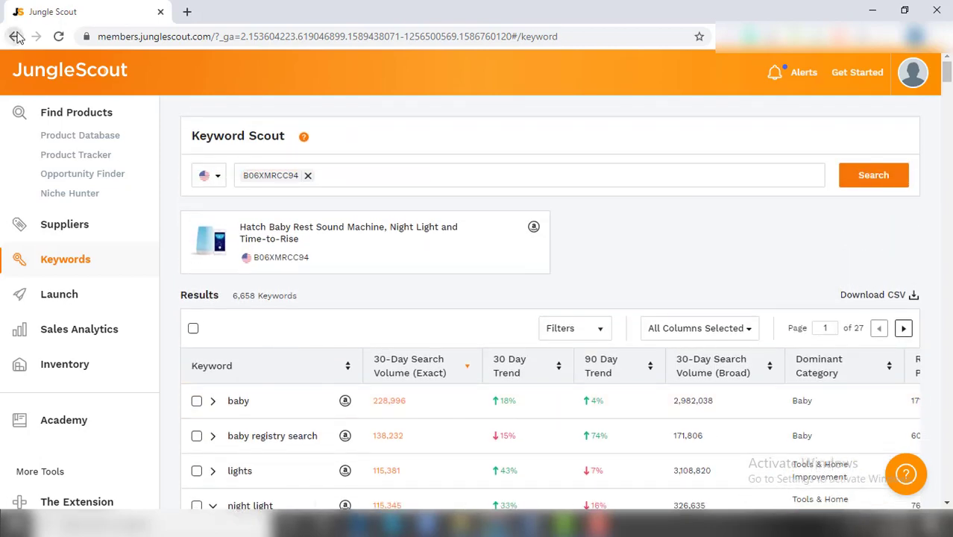
click(15, 37)
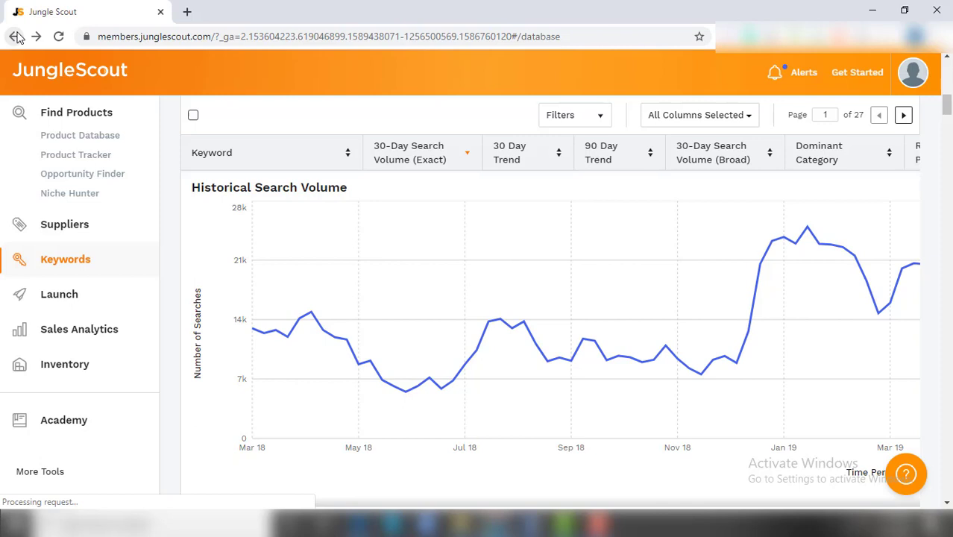
- Go back to the Product Database results and scroll to the Lansinoh and Hatch rows
click(15, 42)
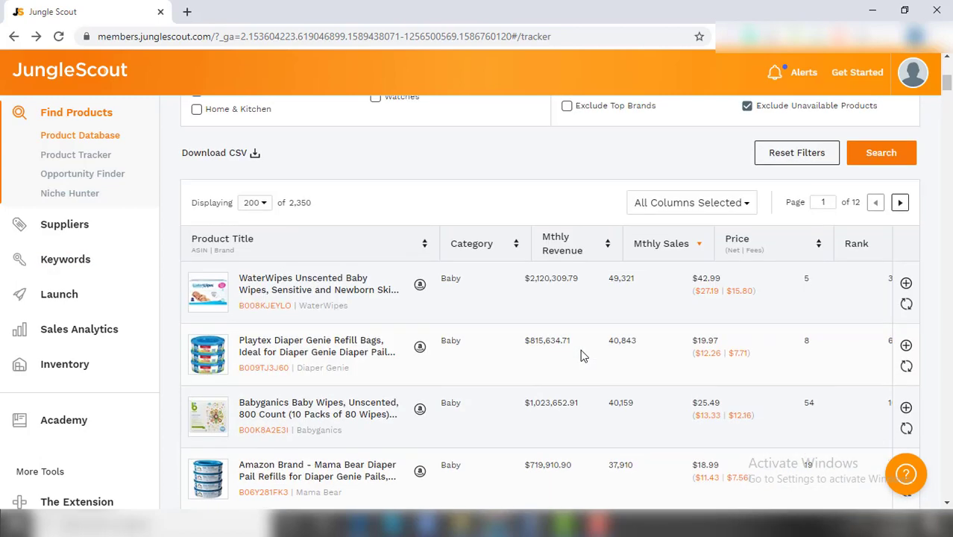
scroll(583, 373, down, 2)
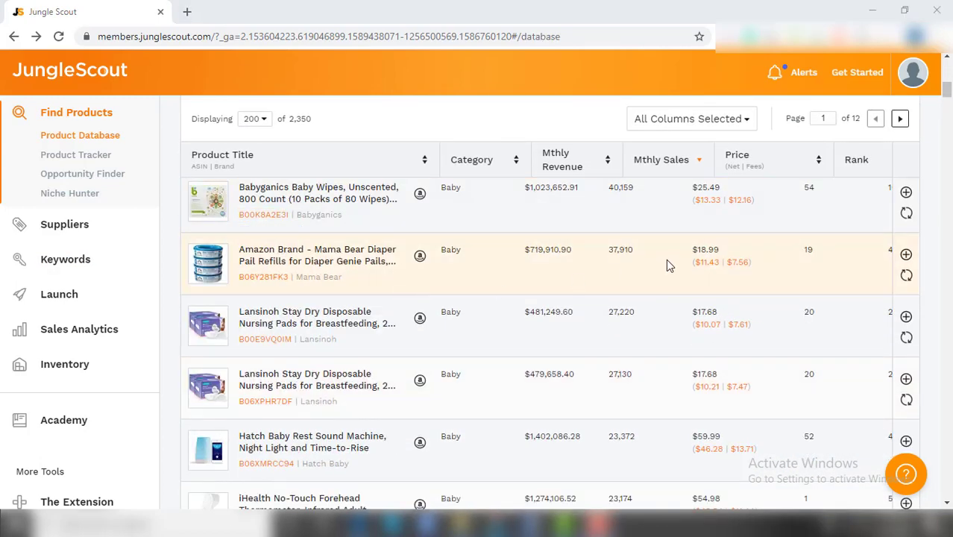
scroll(667, 265, down, 2)
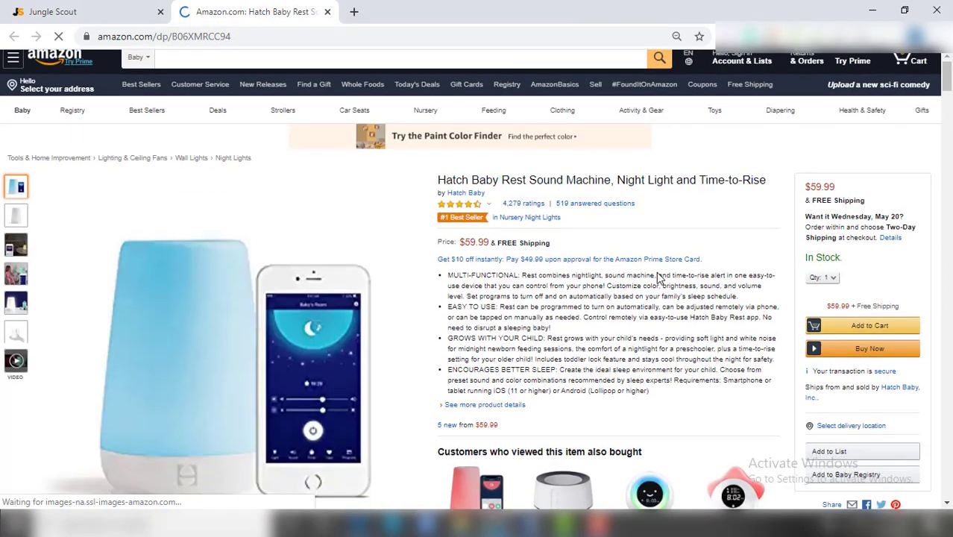
- Browse the Hatch Baby Rest Amazon page and related products, then return to the Jungle Scout tab
scroll(659, 277, down, 2)
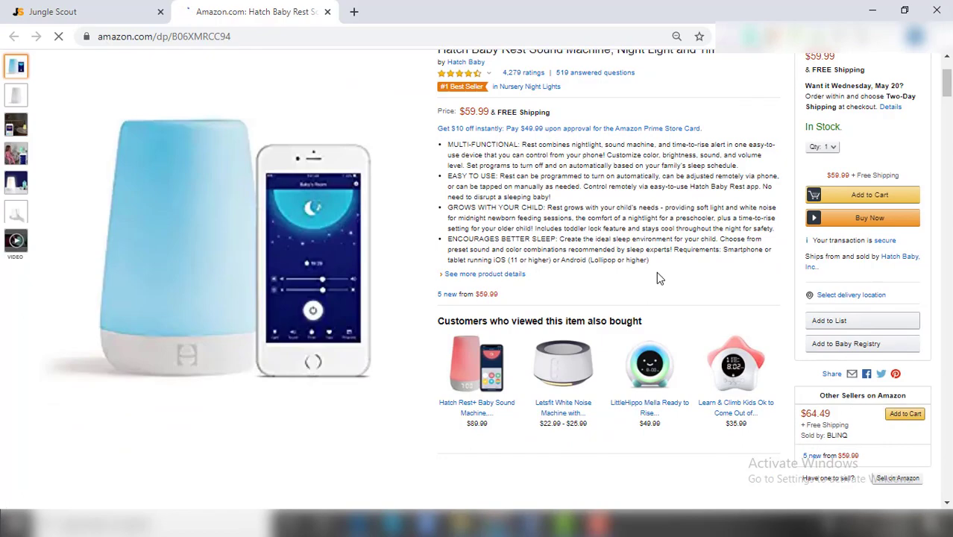
scroll(656, 277, down, 4)
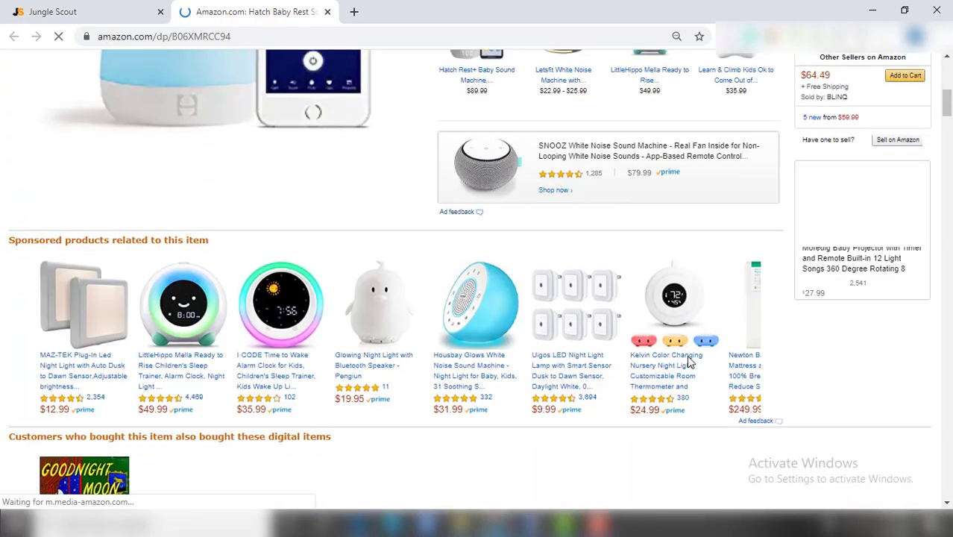
scroll(656, 367, down, 3)
scroll(628, 376, up, 3)
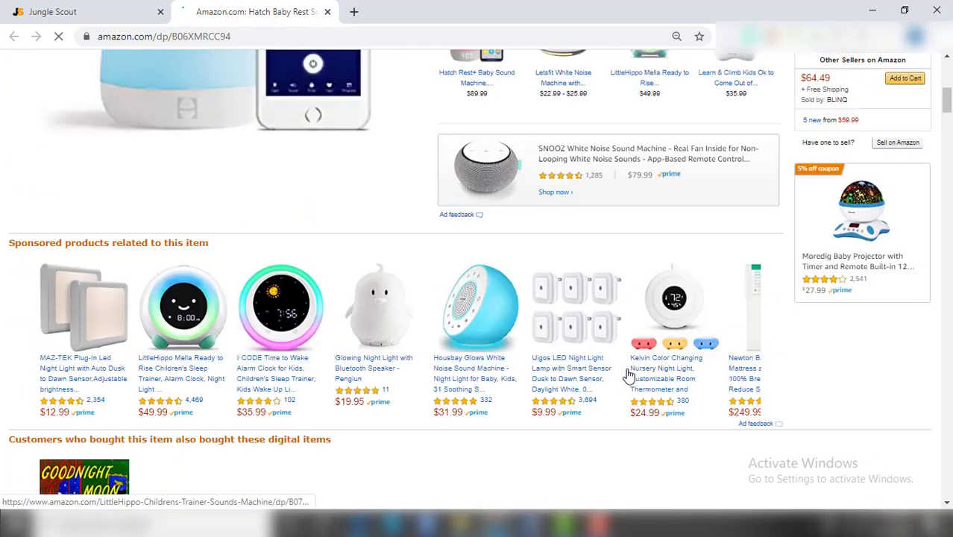
scroll(629, 377, up, 10)
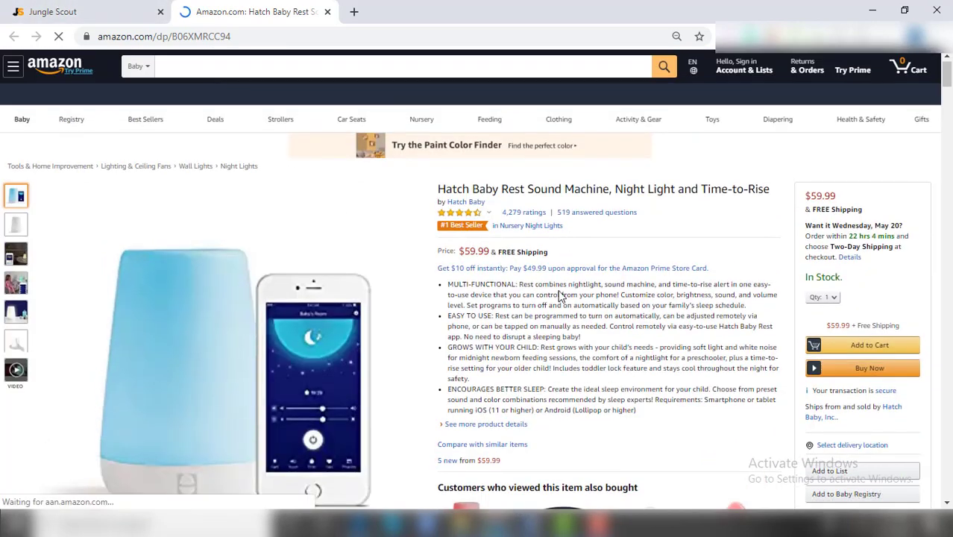
click(130, 9)
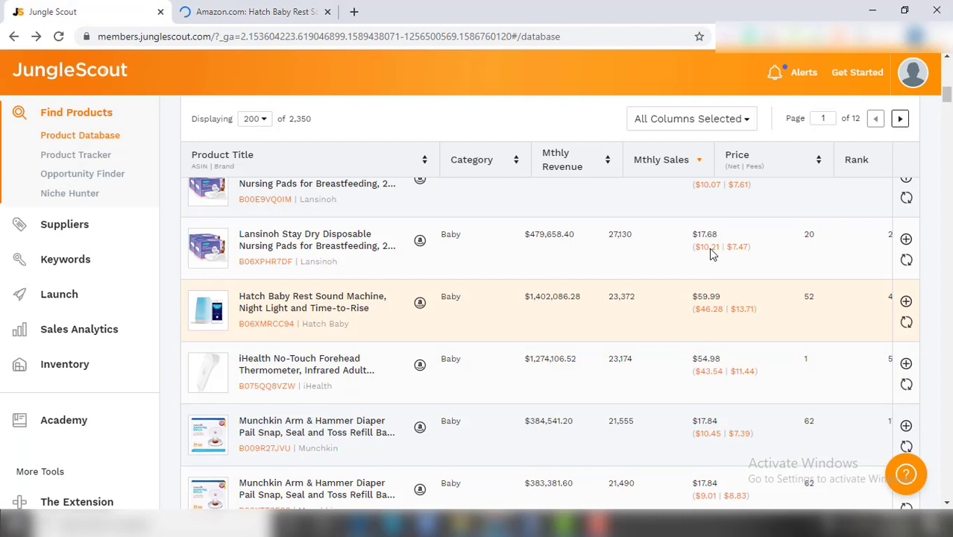
scroll(761, 345, up, 1)
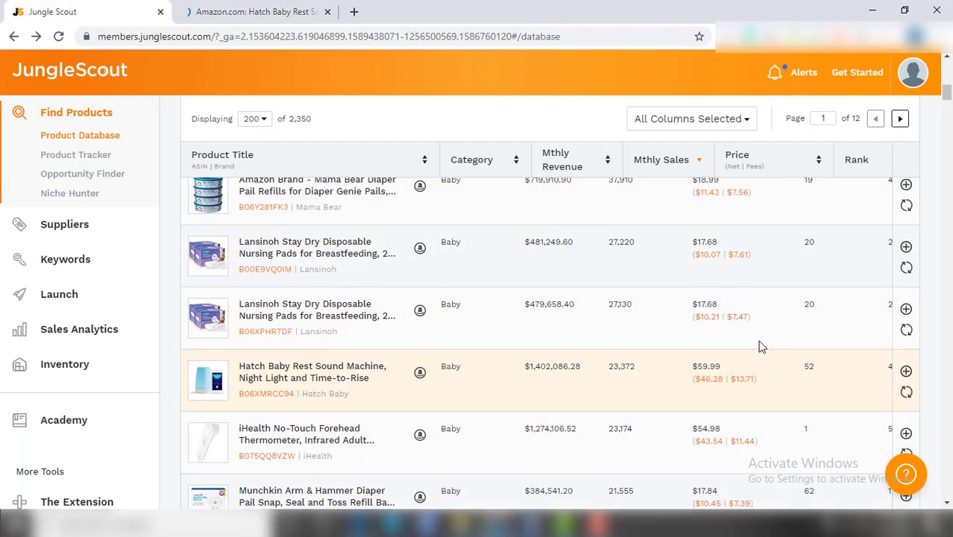
click(747, 380)
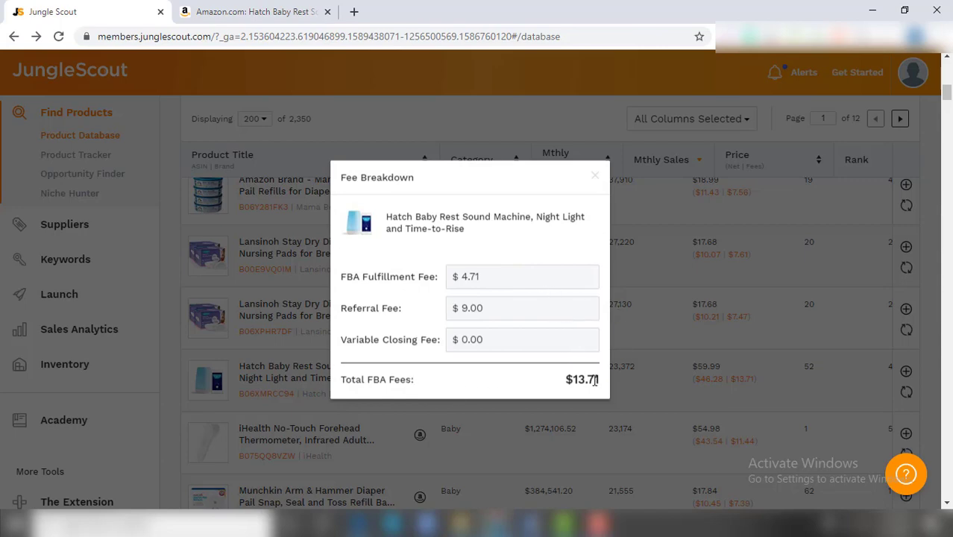
click(655, 326)
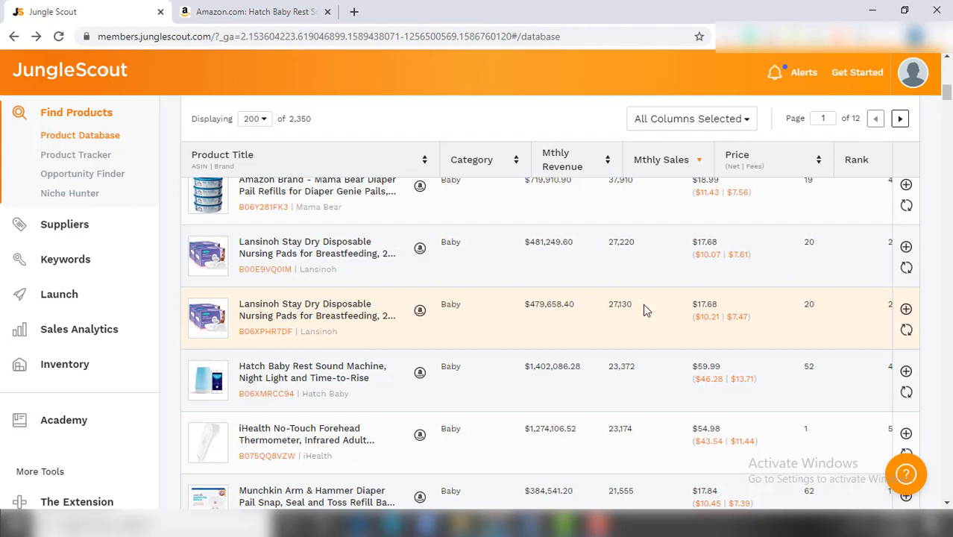
- Calculate Hatch Baby Rest's FBA profit at $15 product cost ($31.28, 209% ROI) and close the calculator
click(707, 387)
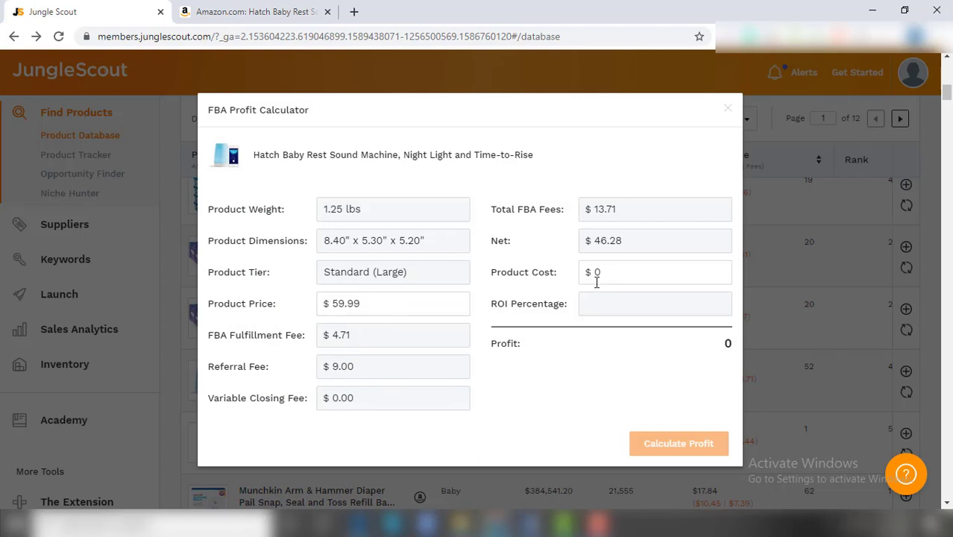
drag(604, 273, 594, 273)
text(15)
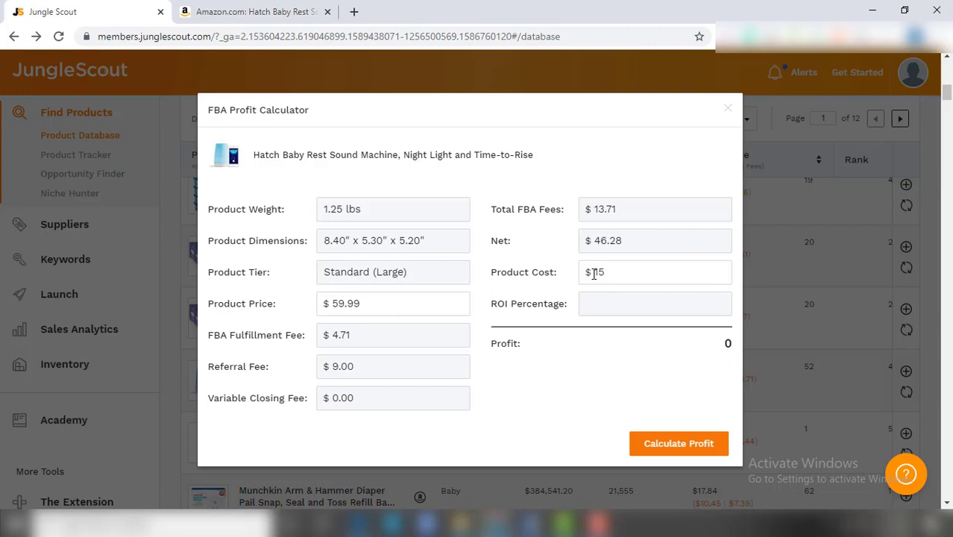
click(677, 445)
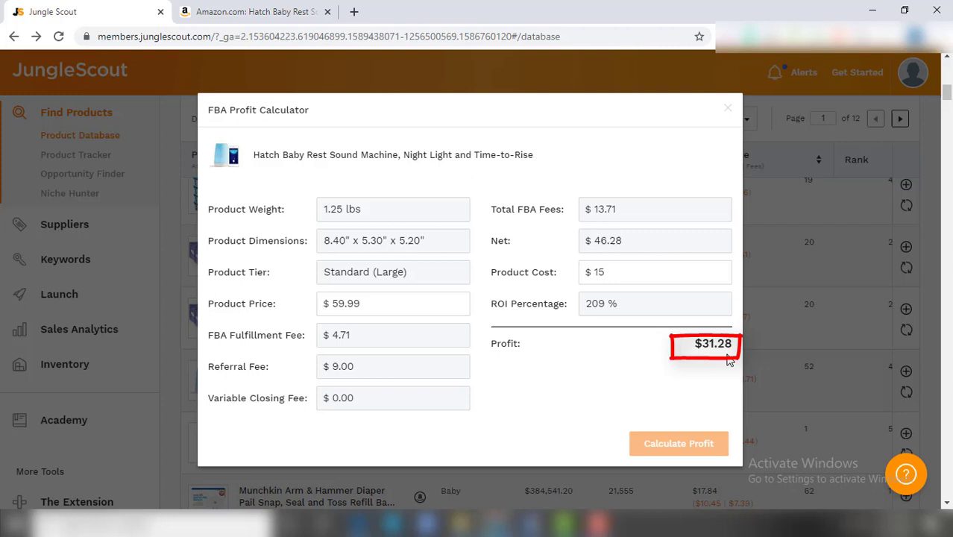
click(728, 112)
- Add the Automotive and Beauty & Personal Care categories alongside Baby in the filters
scroll(538, 365, up, 3)
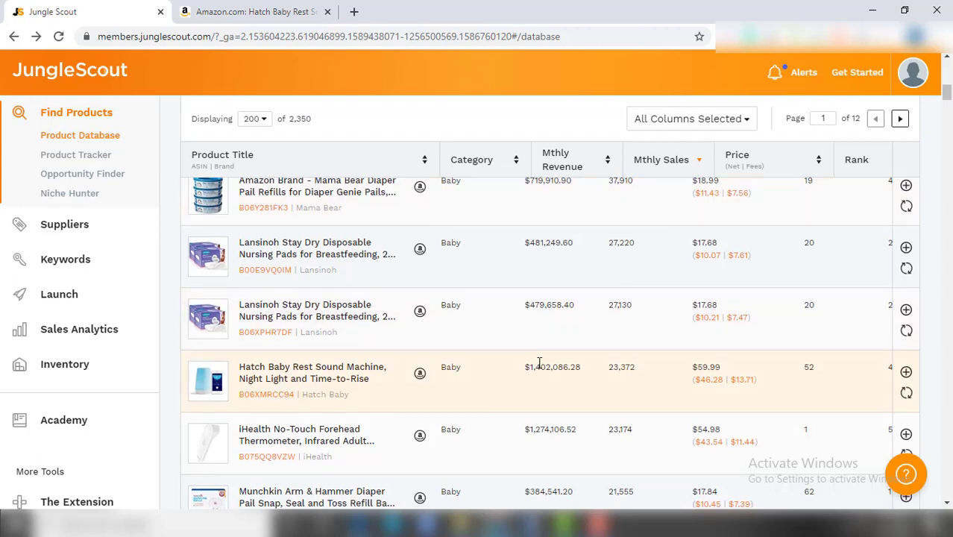
scroll(539, 365, up, 9)
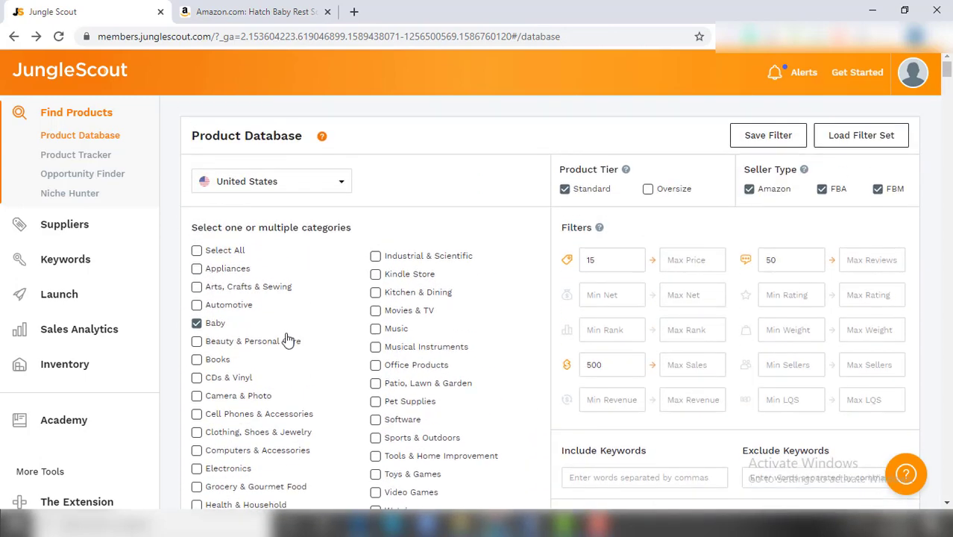
scroll(266, 362, down, 1)
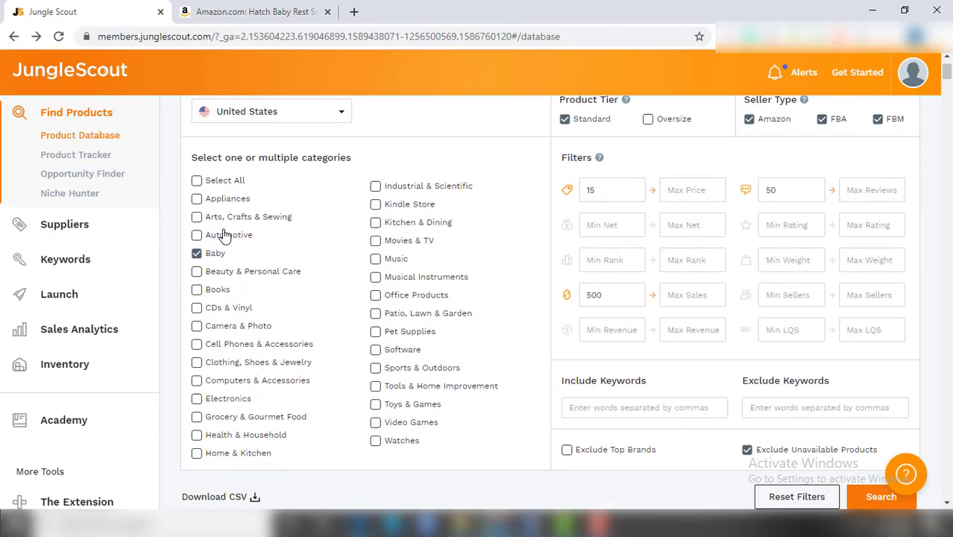
drag(221, 235, 227, 236)
click(216, 274)
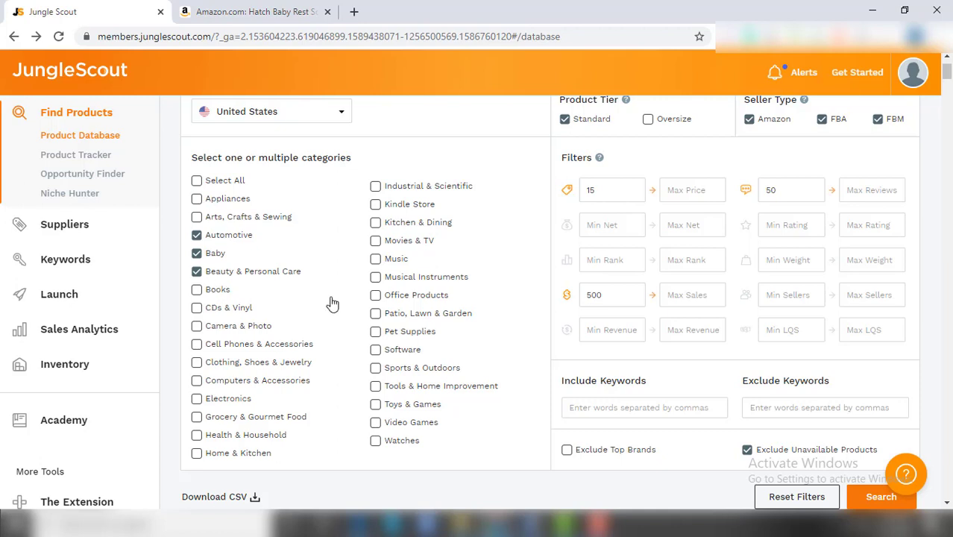
scroll(376, 314, down, 1)
scroll(377, 313, down, 1)
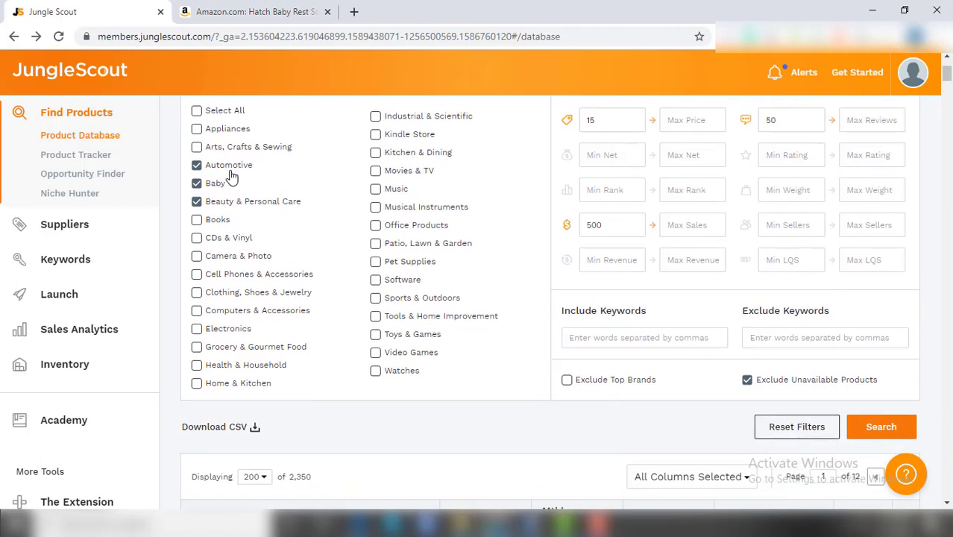
- Rerun the product search and scroll through the 8,054 results
click(901, 430)
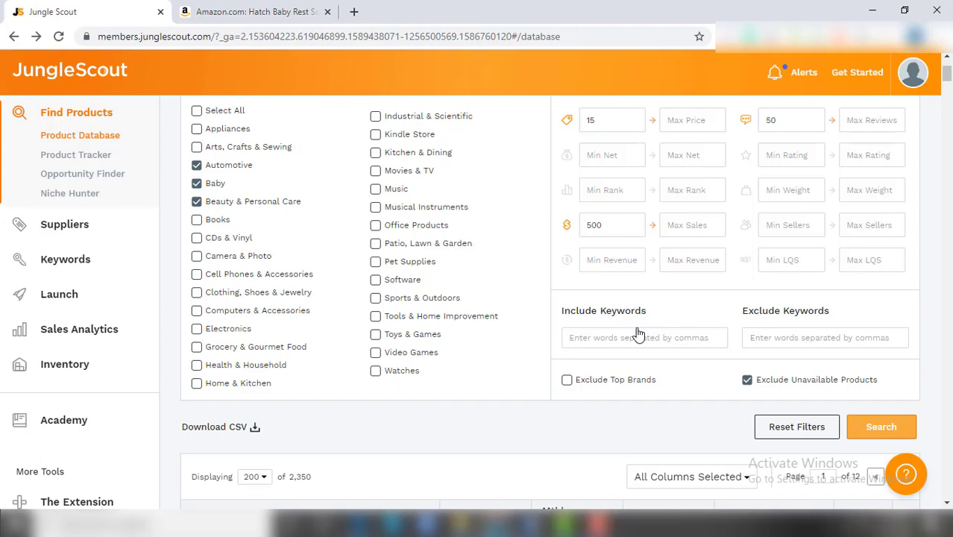
scroll(640, 334, down, 1)
scroll(641, 332, down, 1)
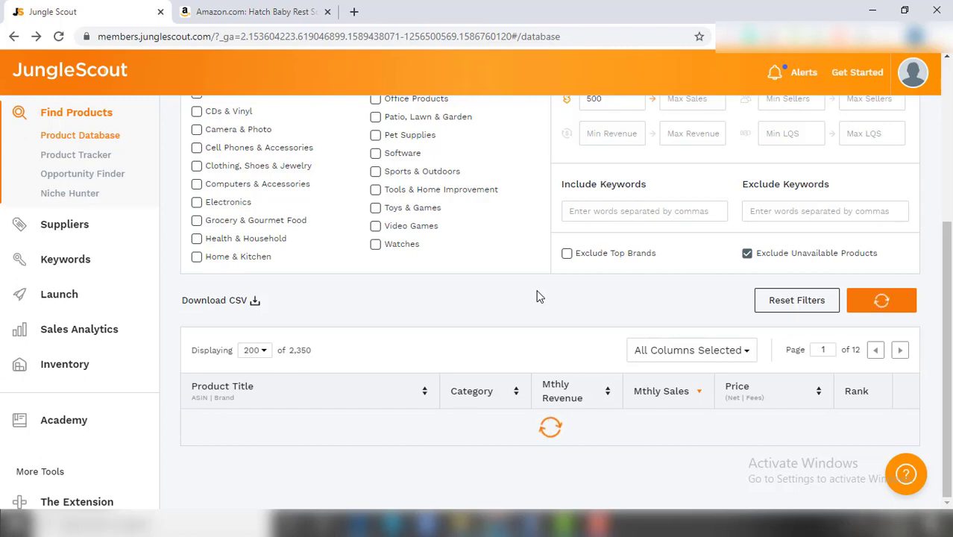
scroll(538, 298, down, 3)
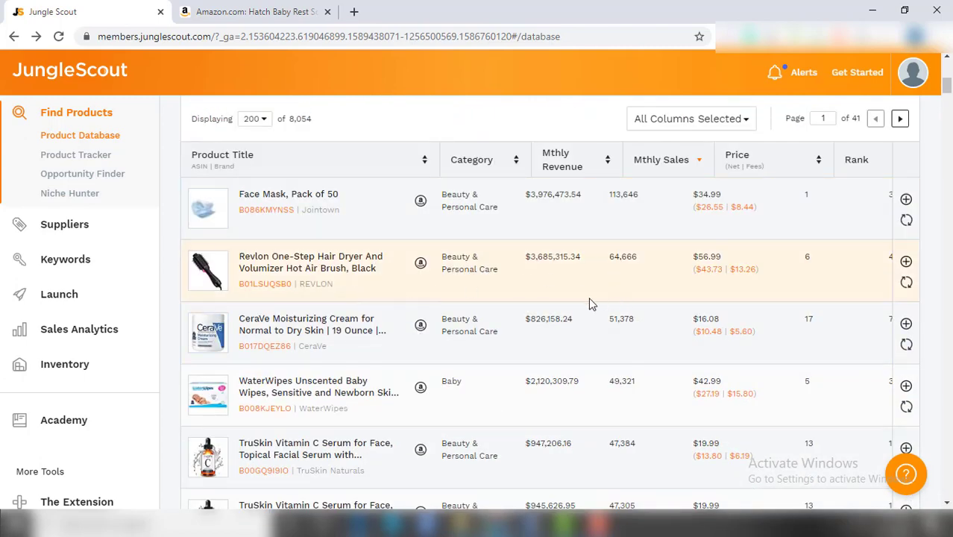
scroll(475, 259, down, 3)
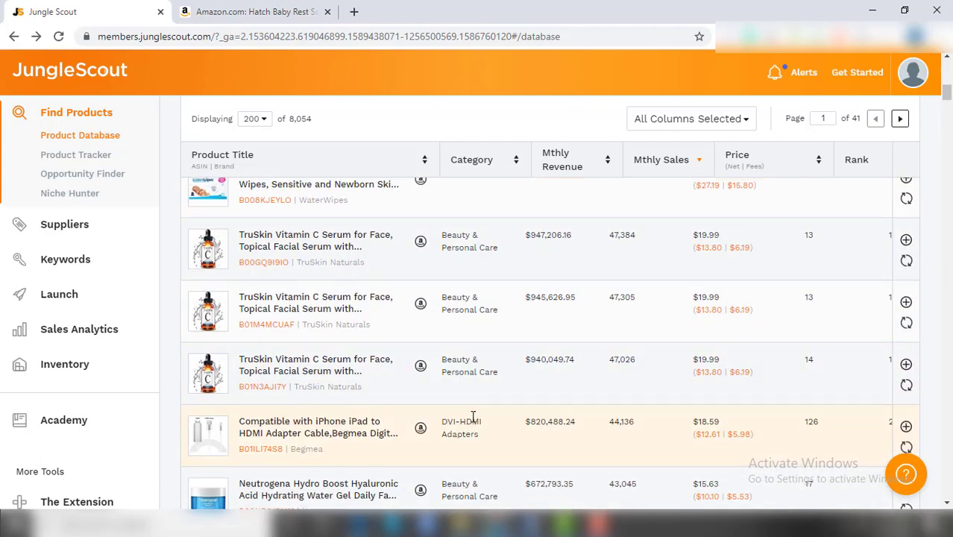
scroll(473, 417, up, 5)
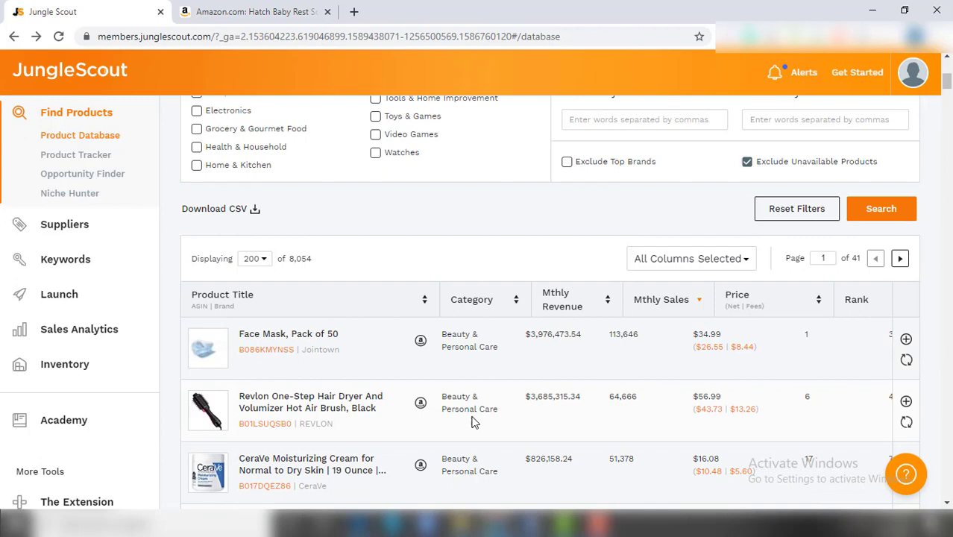
scroll(475, 422, up, 3)
scroll(471, 422, up, 2)
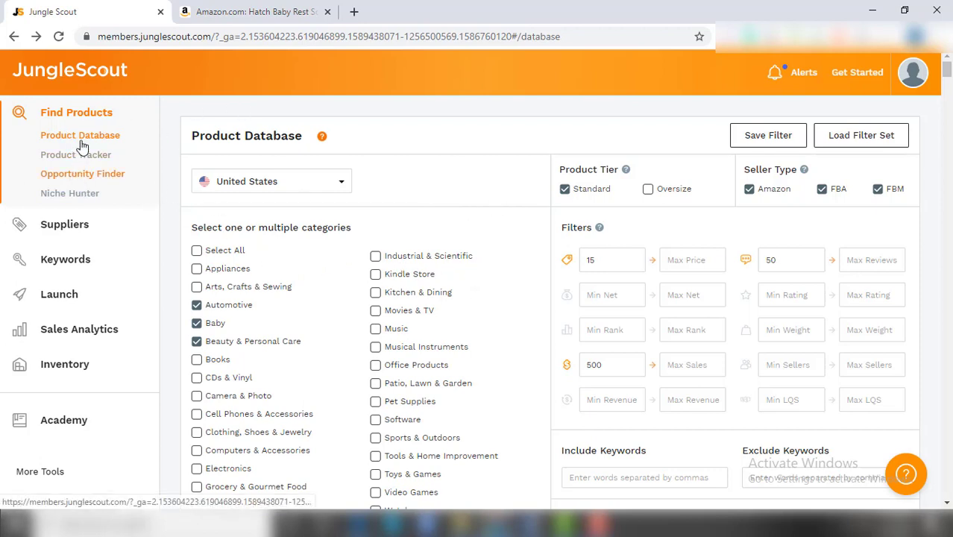
- Open the Niche Hunter research tool from the sidebar
click(76, 199)
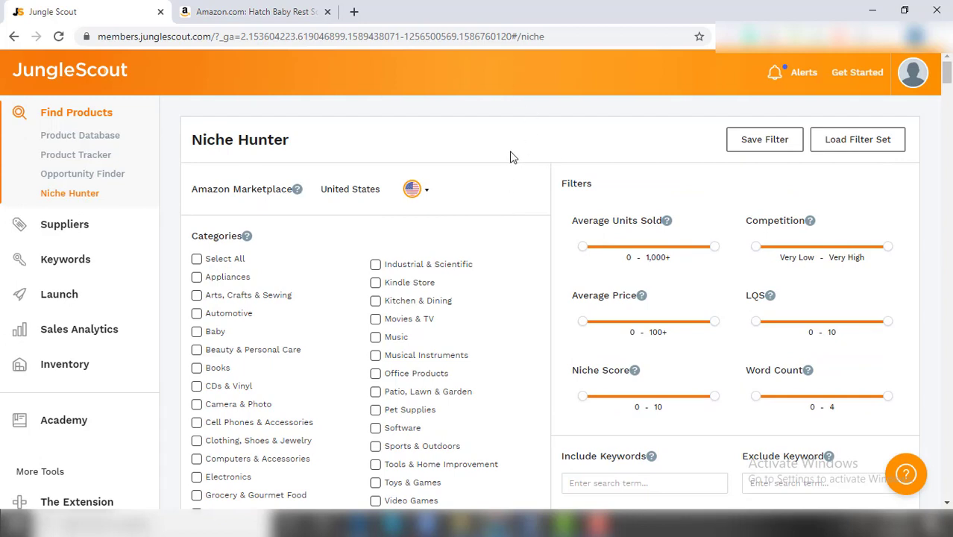
scroll(513, 156, down, 1)
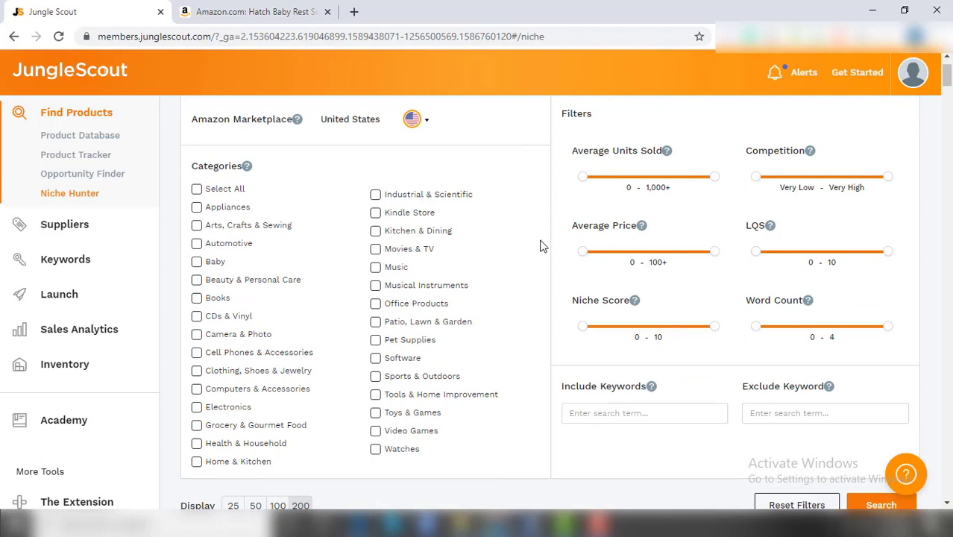
scroll(540, 245, down, 1)
scroll(542, 250, up, 1)
- Include all categories except Cell Phones, Computers, Electronics and Grocery & Gourmet Food
click(214, 191)
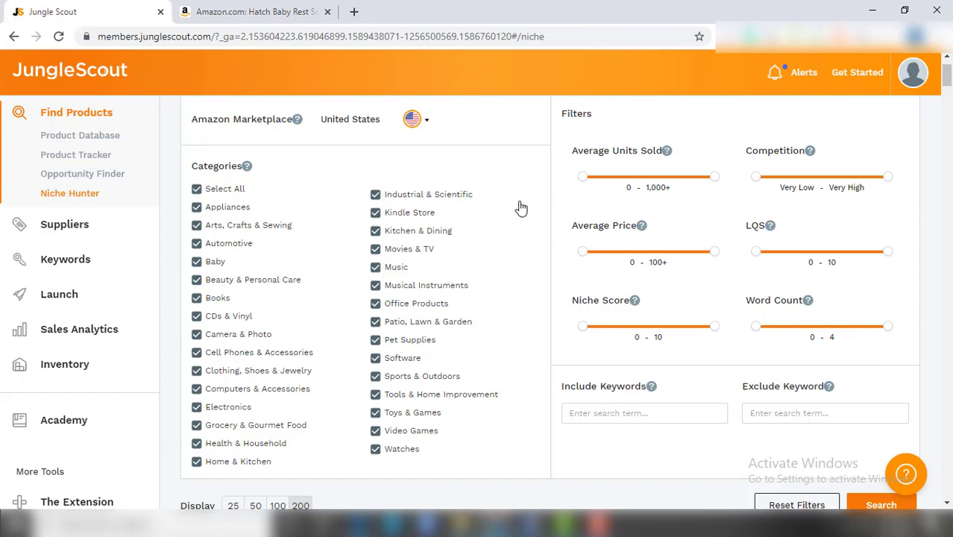
scroll(448, 246, down, 1)
scroll(573, 312, up, 1)
click(224, 391)
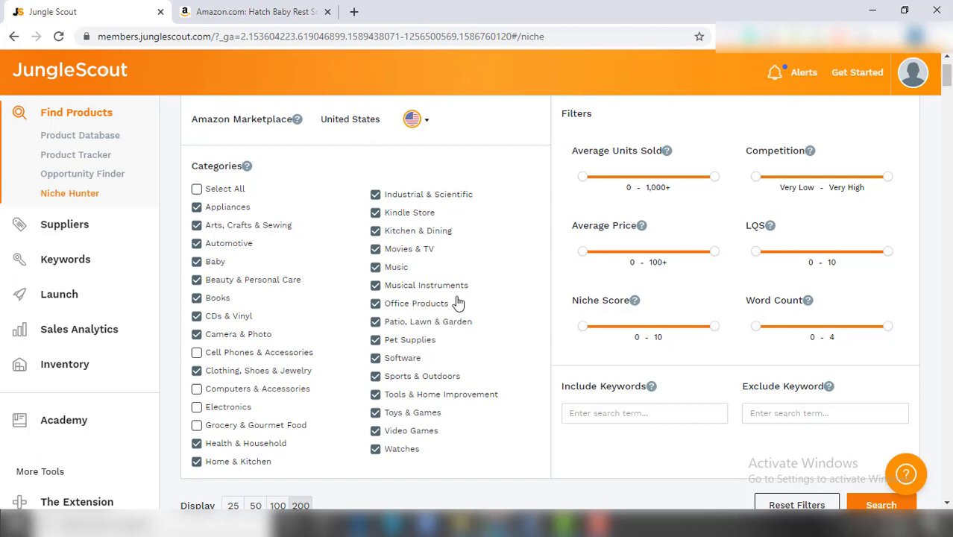
scroll(902, 343, up, 1)
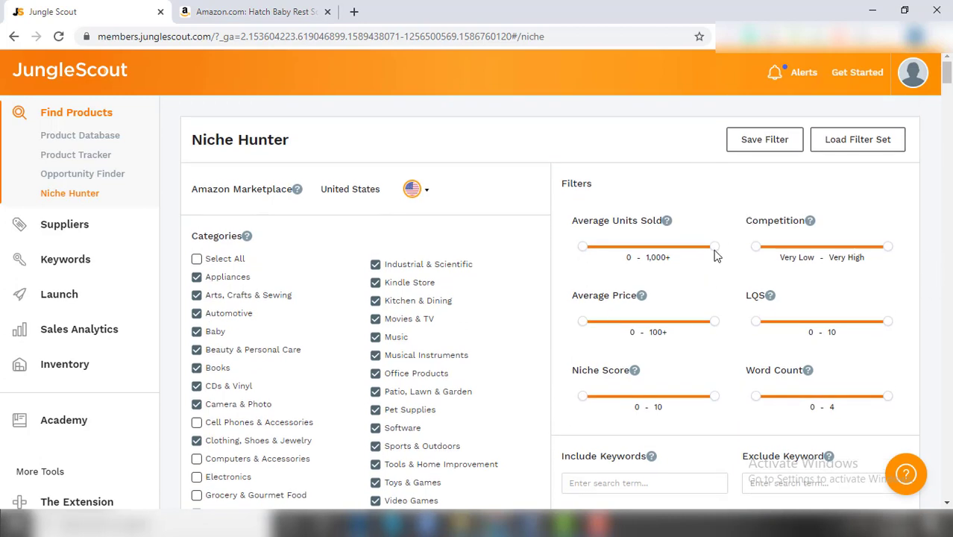
- Set average units sold to 405–1,000+, competition Very Low–Medium and average price 18–100+
mouse_move(667, 223)
drag(581, 249, 636, 257)
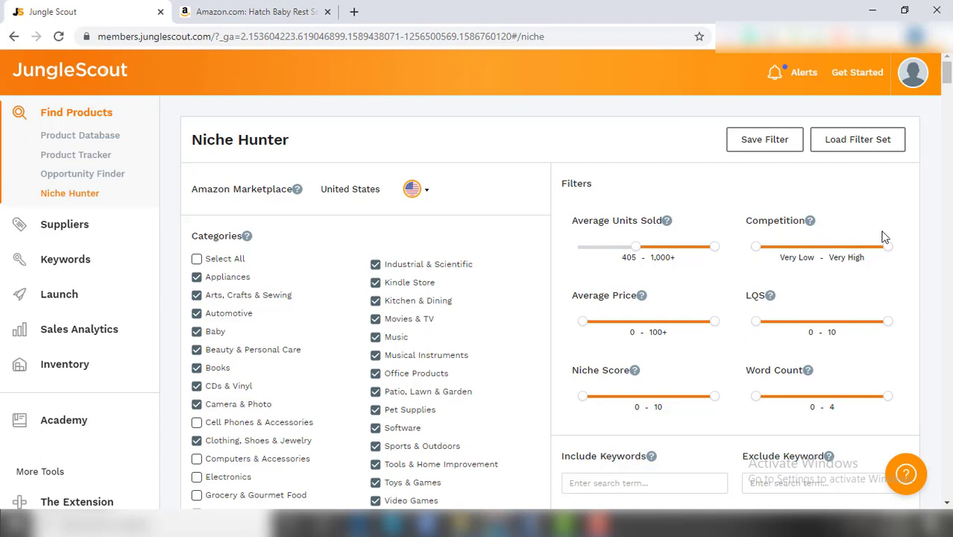
drag(888, 252, 837, 257)
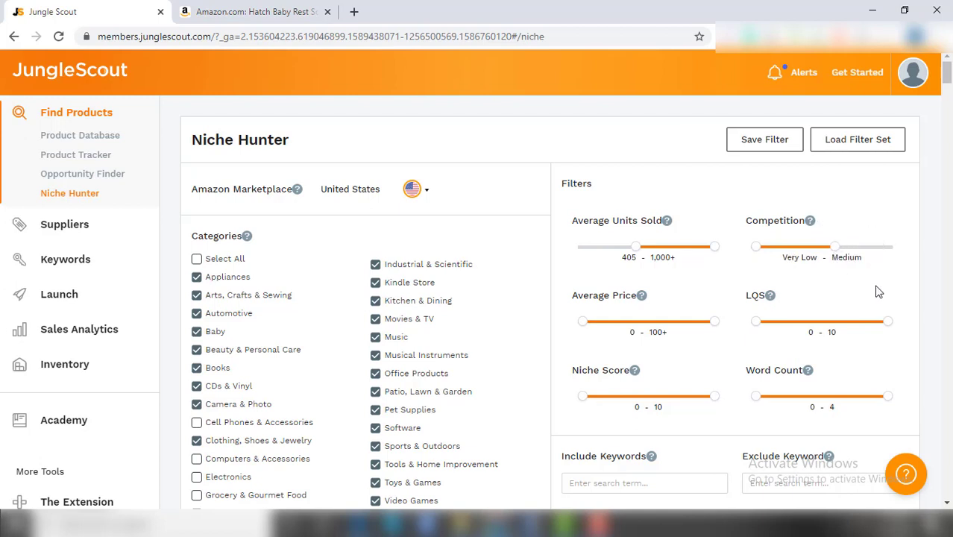
scroll(940, 363, down, 1)
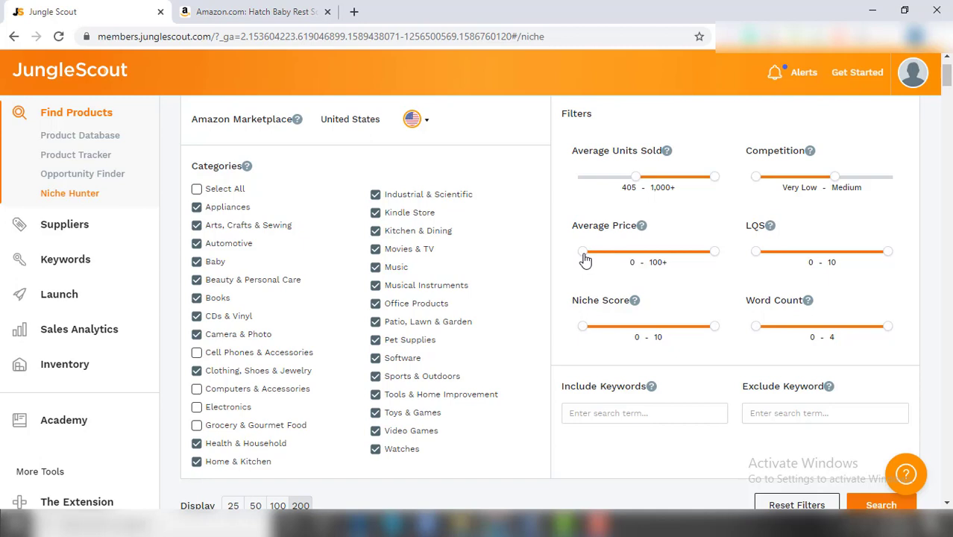
drag(584, 257, 607, 260)
mouse_move(771, 230)
- Cap LQS at 6, set niche score to 5–10 and word count to 0–2
drag(889, 258, 831, 262)
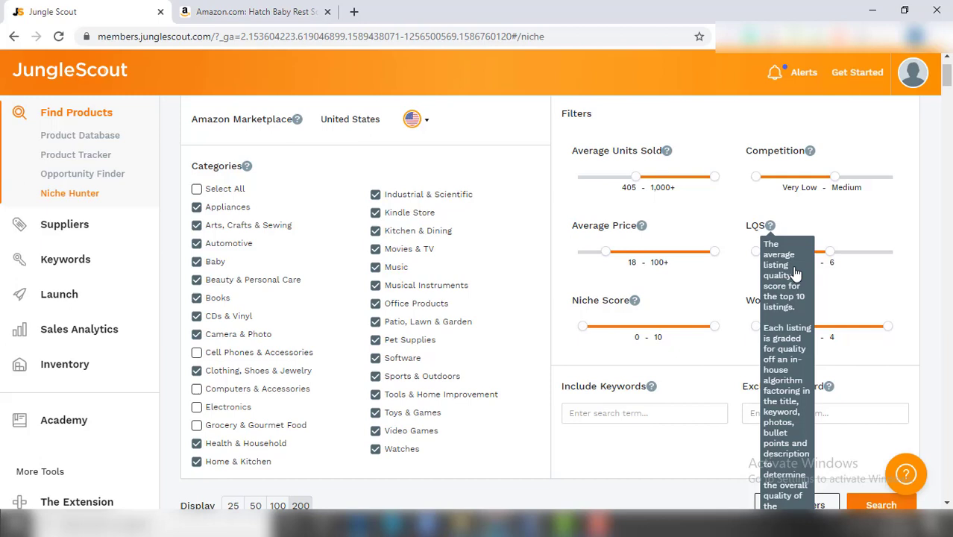
scroll(871, 308, down, 1)
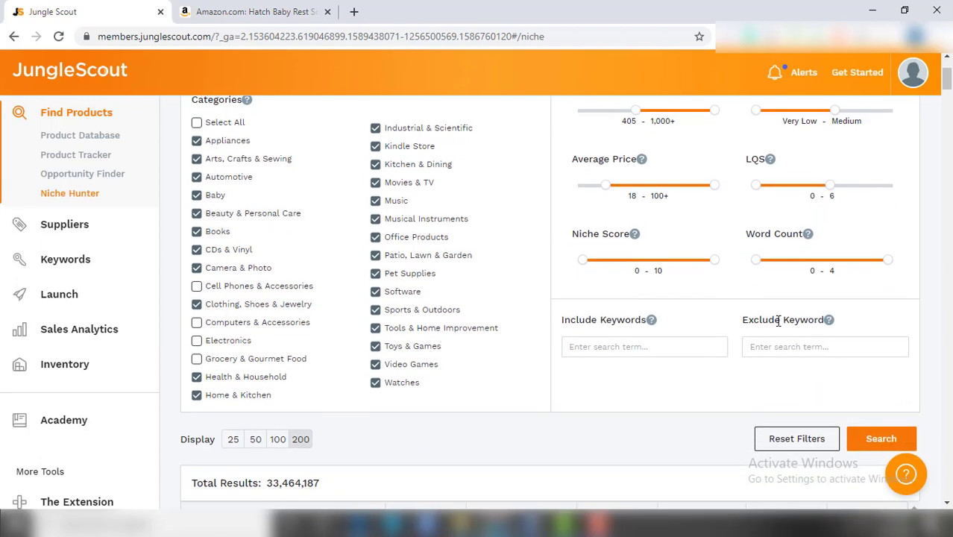
mouse_move(633, 235)
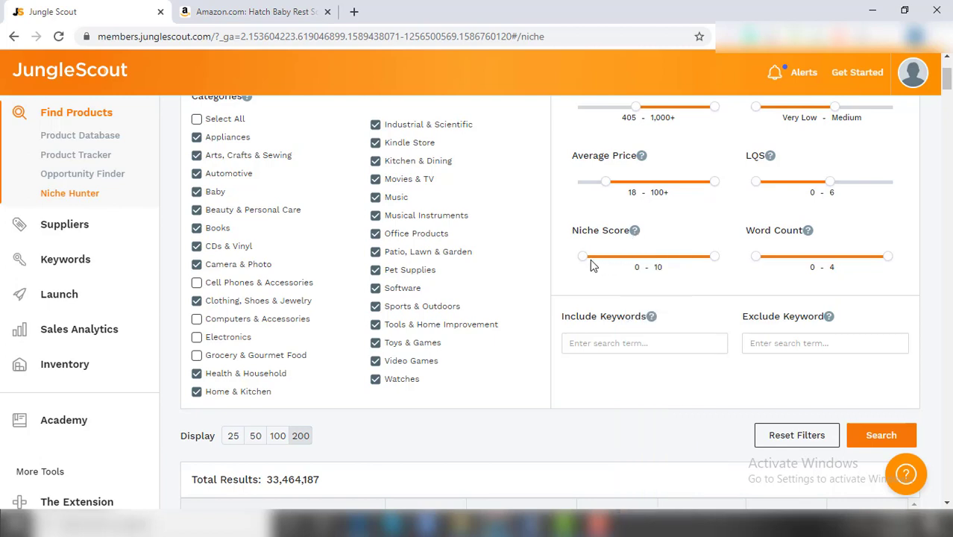
drag(587, 260, 648, 266)
mouse_move(811, 238)
drag(886, 258, 818, 266)
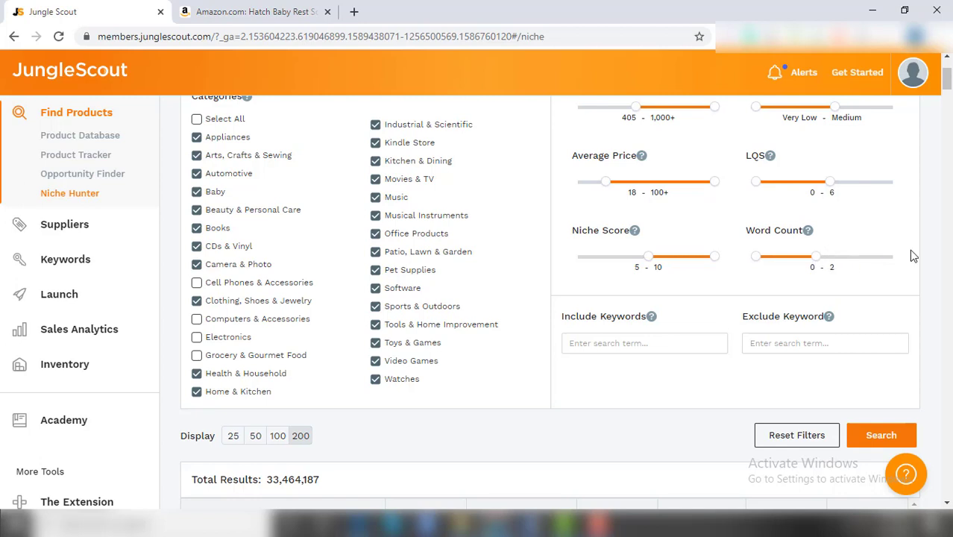
scroll(901, 275, down, 1)
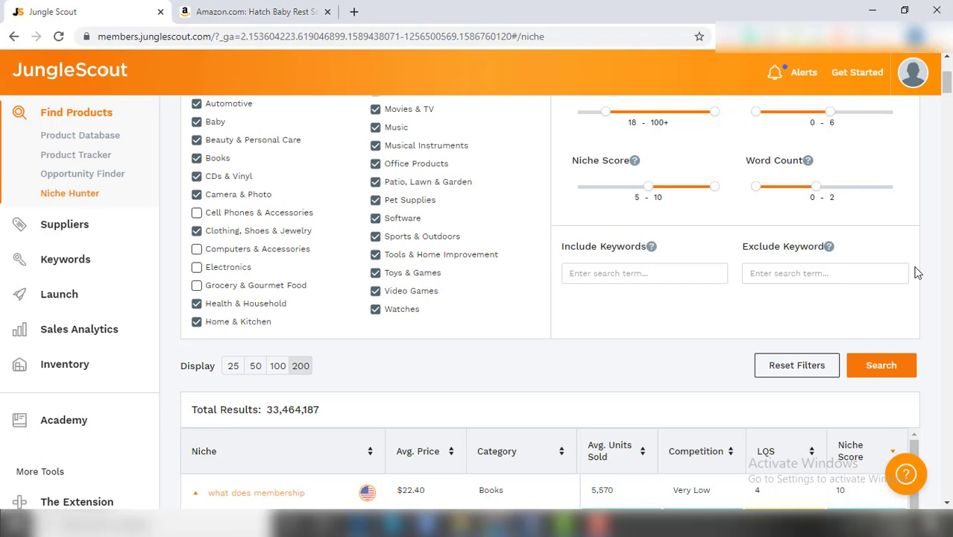
scroll(918, 273, down, 1)
- Search with the new filters and browse the 250,491 niche results
click(884, 296)
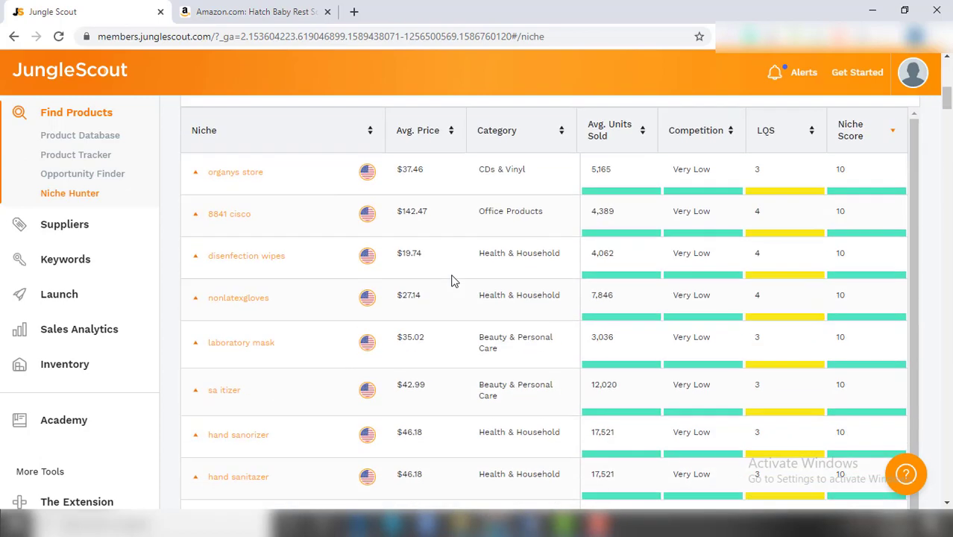
scroll(692, 358, up, 1)
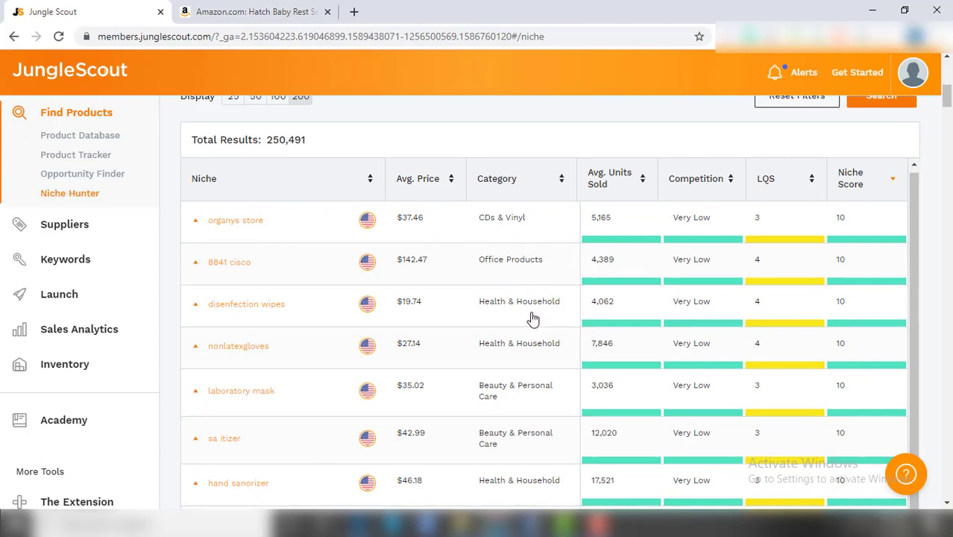
scroll(534, 313, down, 3)
scroll(534, 313, up, 3)
scroll(526, 312, down, 4)
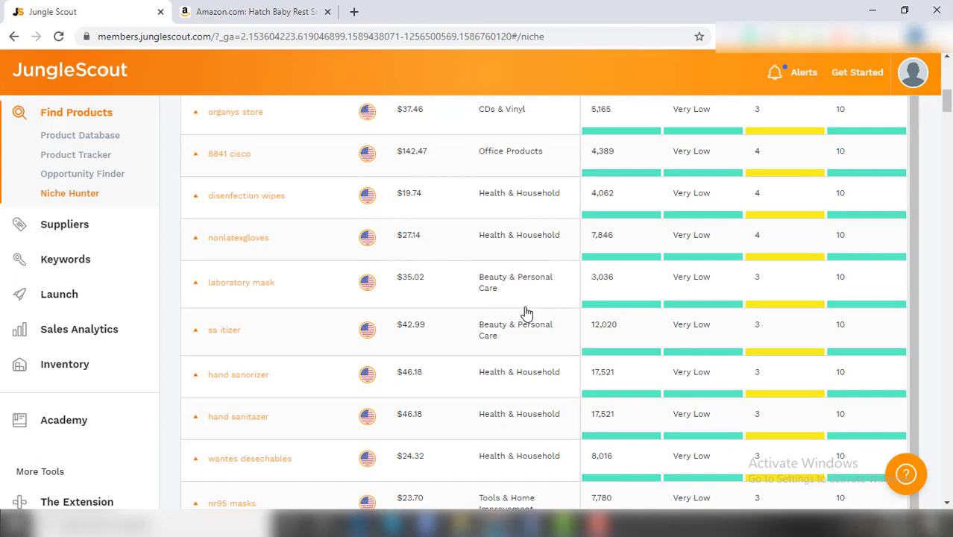
click(517, 188)
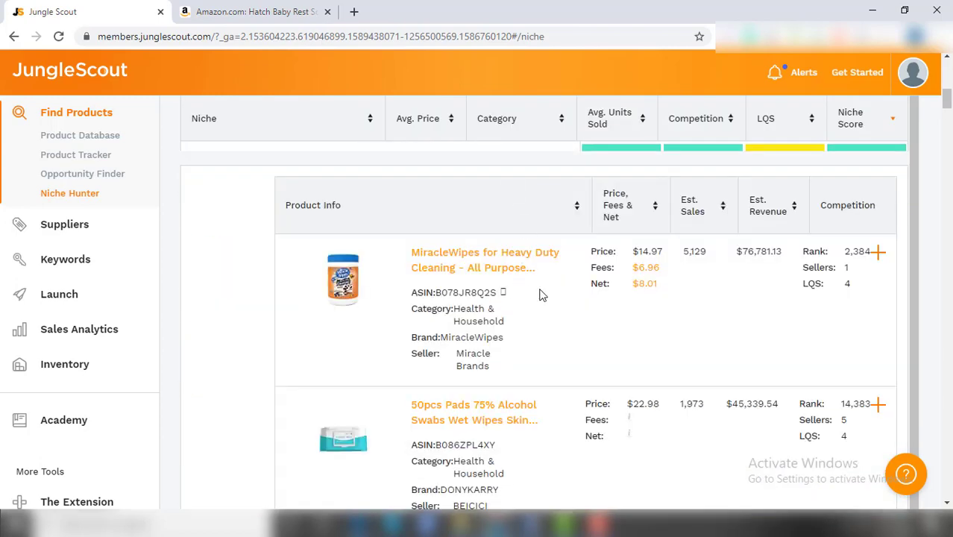
scroll(588, 343, up, 2)
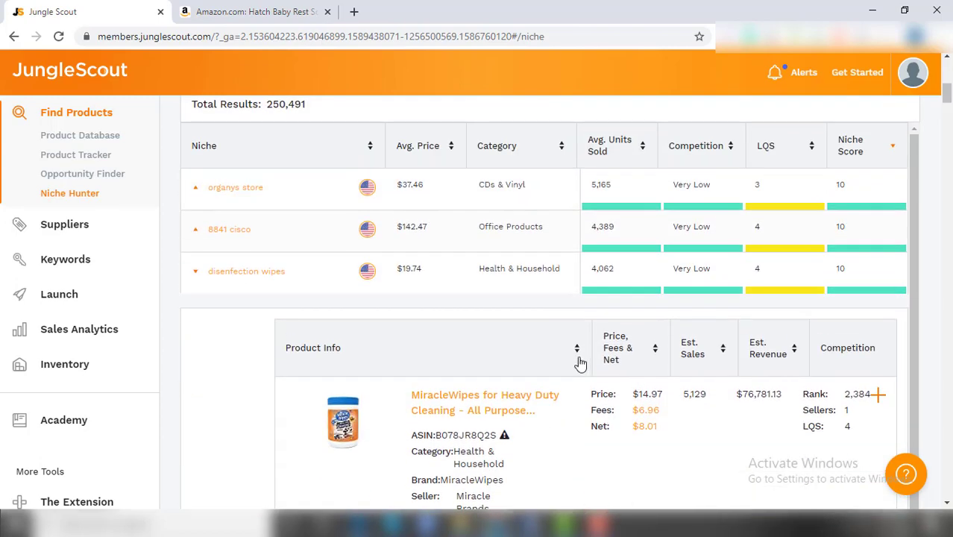
scroll(568, 377, down, 1)
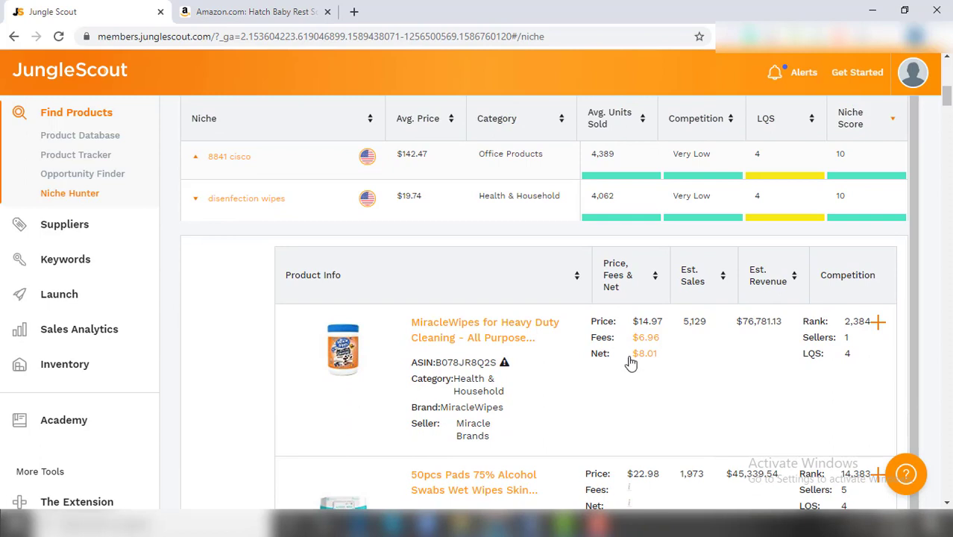
scroll(630, 362, down, 2)
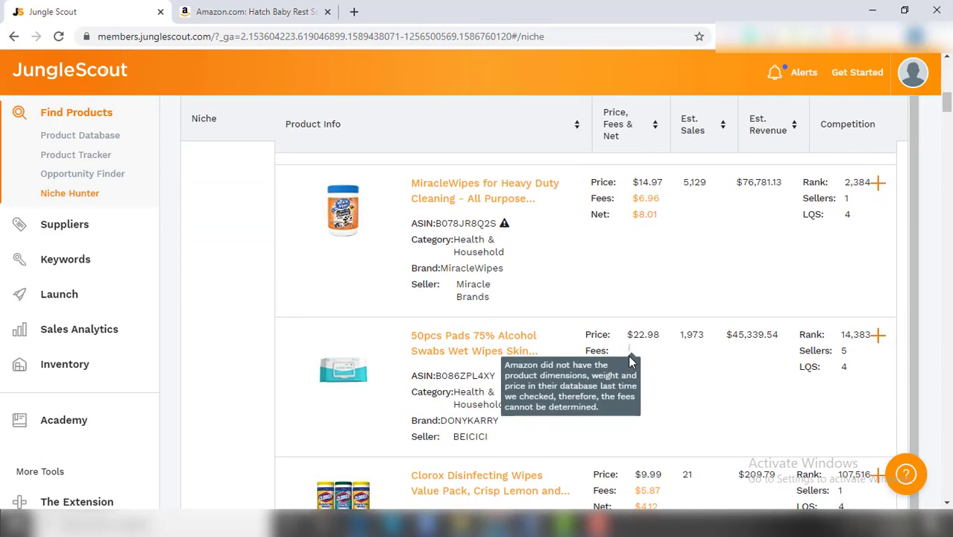
scroll(717, 343, up, 1)
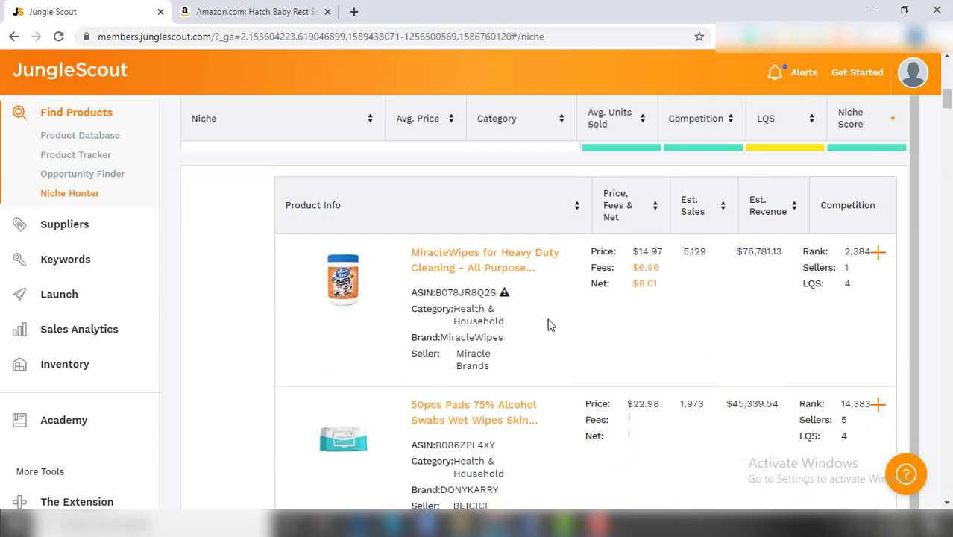
scroll(547, 324, down, 2)
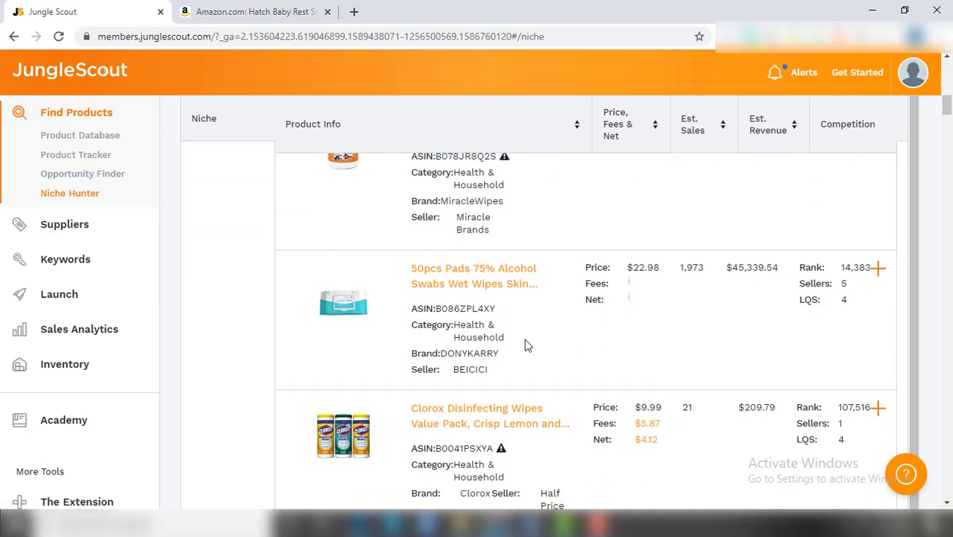
scroll(525, 344, up, 1)
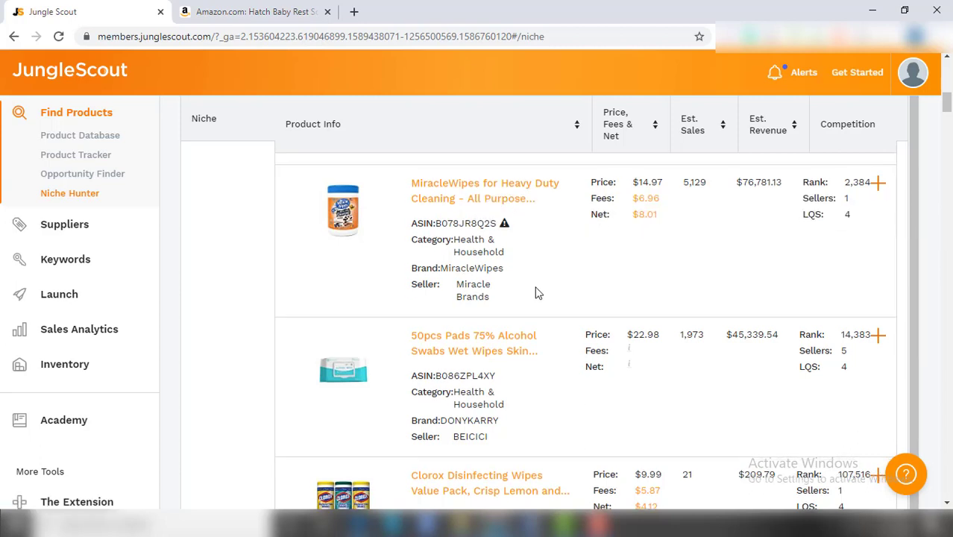
scroll(537, 293, down, 3)
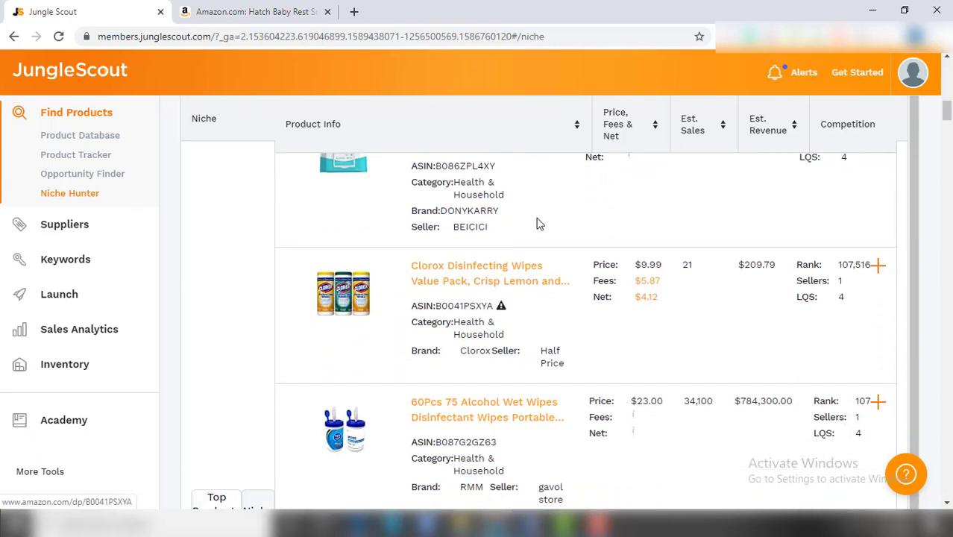
scroll(520, 319, down, 1)
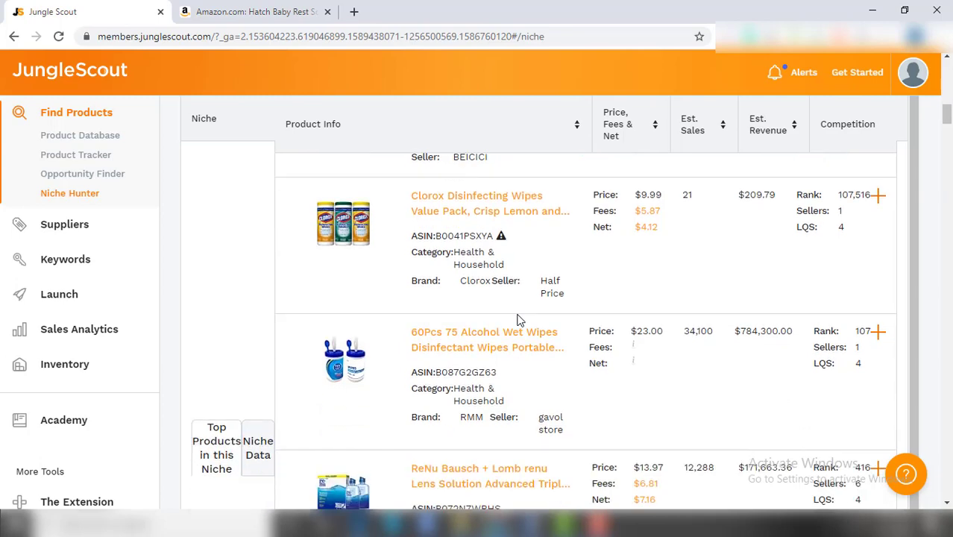
scroll(520, 319, down, 4)
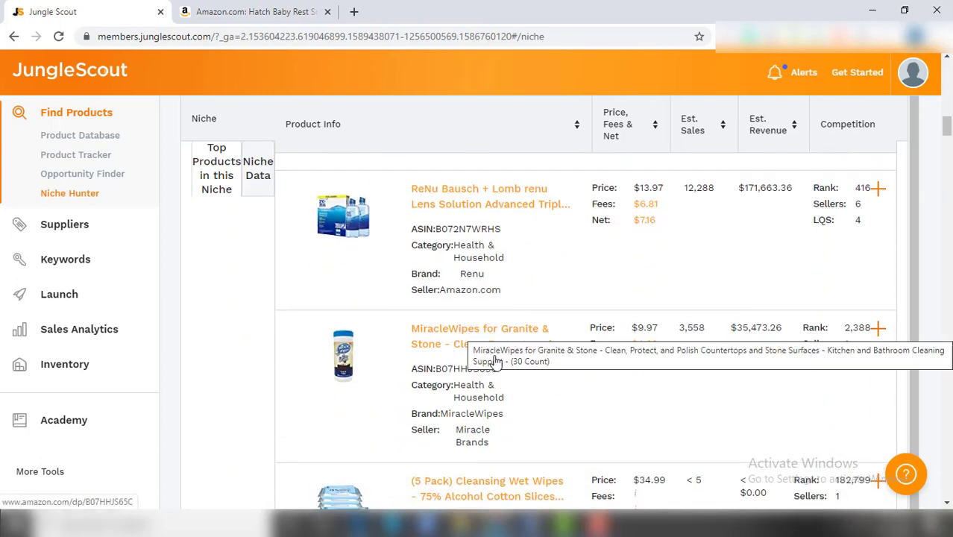
scroll(492, 361, down, 2)
scroll(514, 366, down, 2)
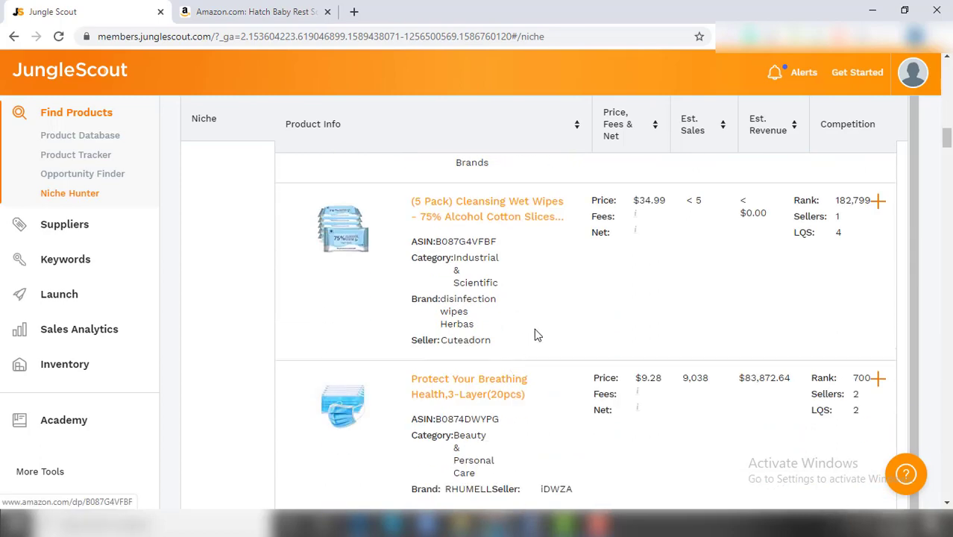
scroll(534, 329, down, 2)
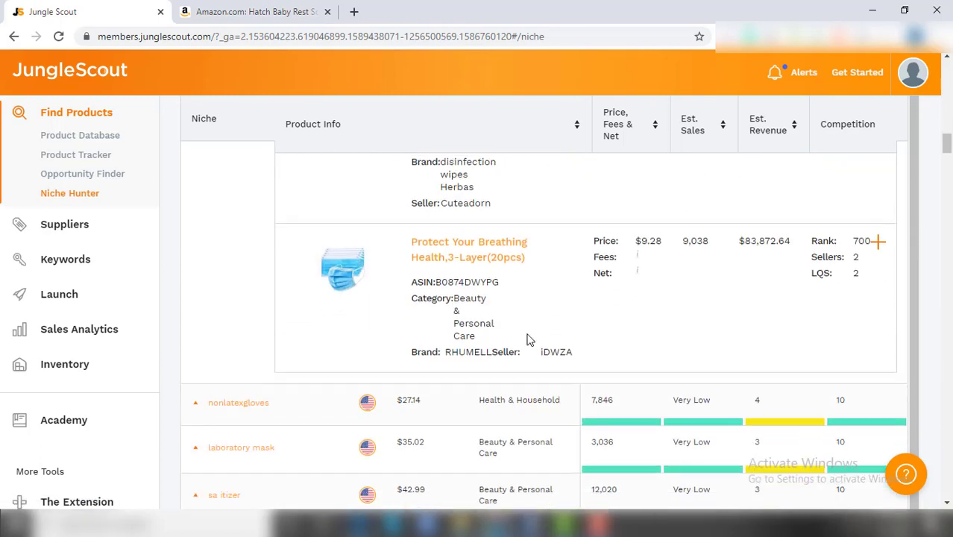
scroll(527, 340, up, 11)
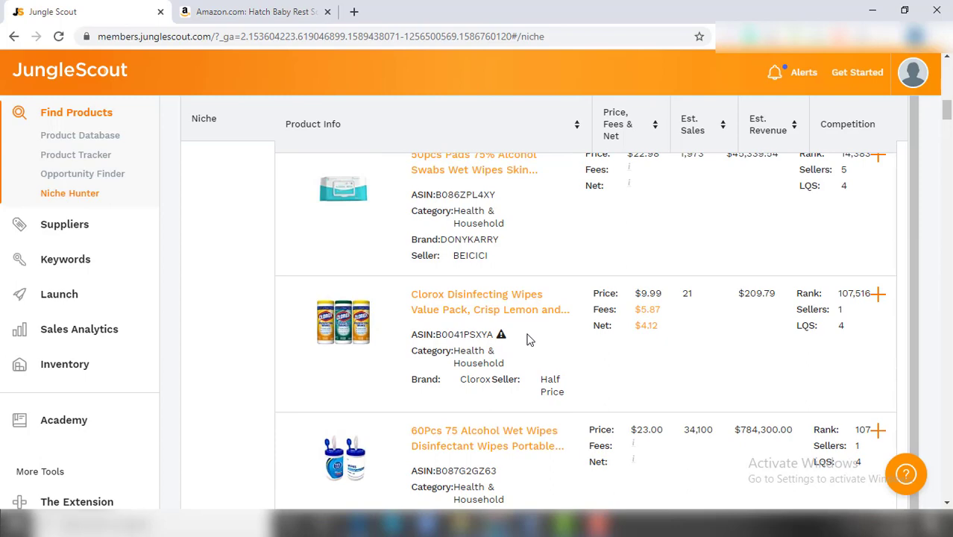
scroll(527, 339, up, 5)
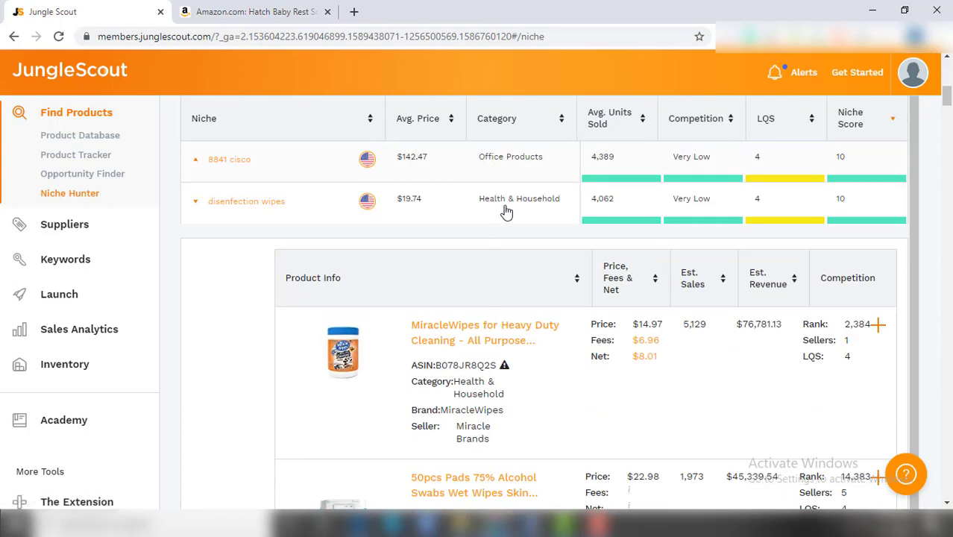
click(507, 212)
scroll(526, 295, down, 2)
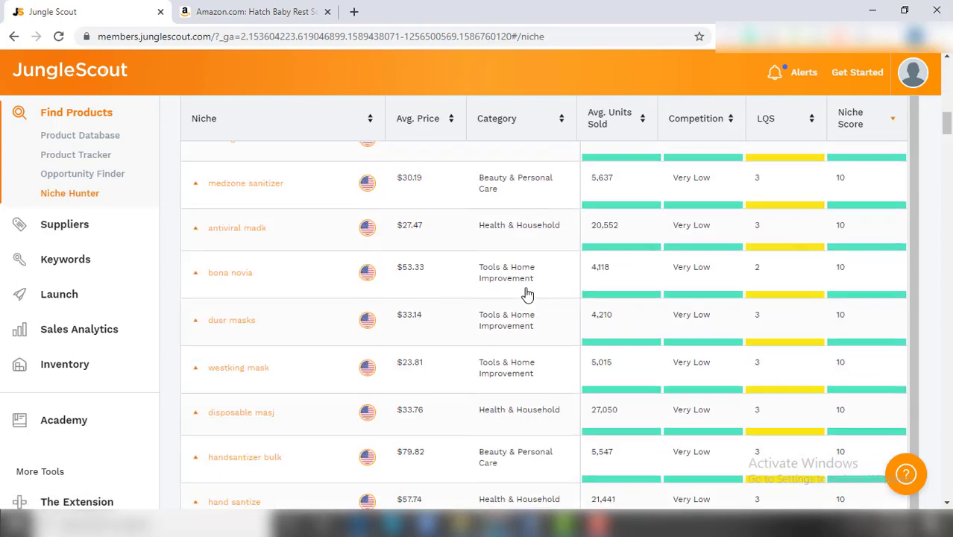
click(527, 294)
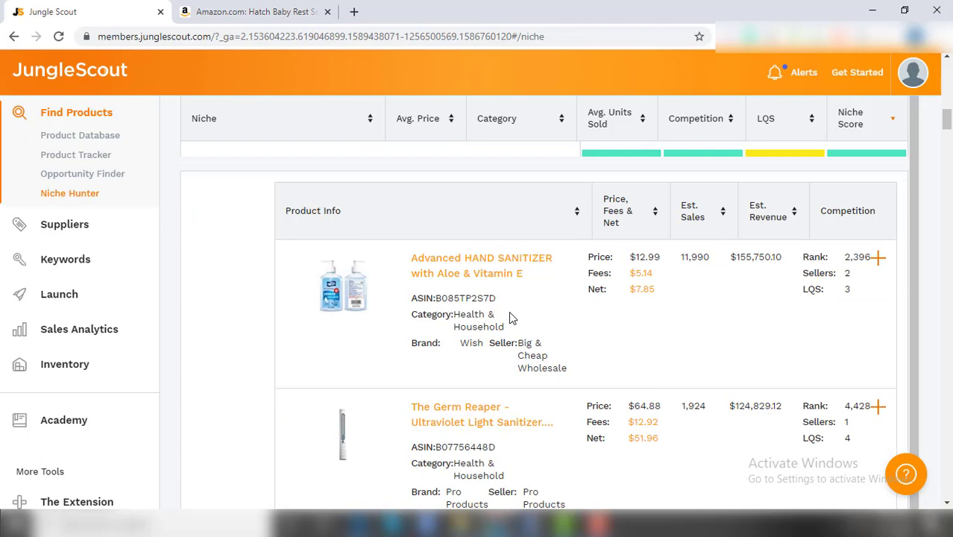
scroll(515, 342, down, 2)
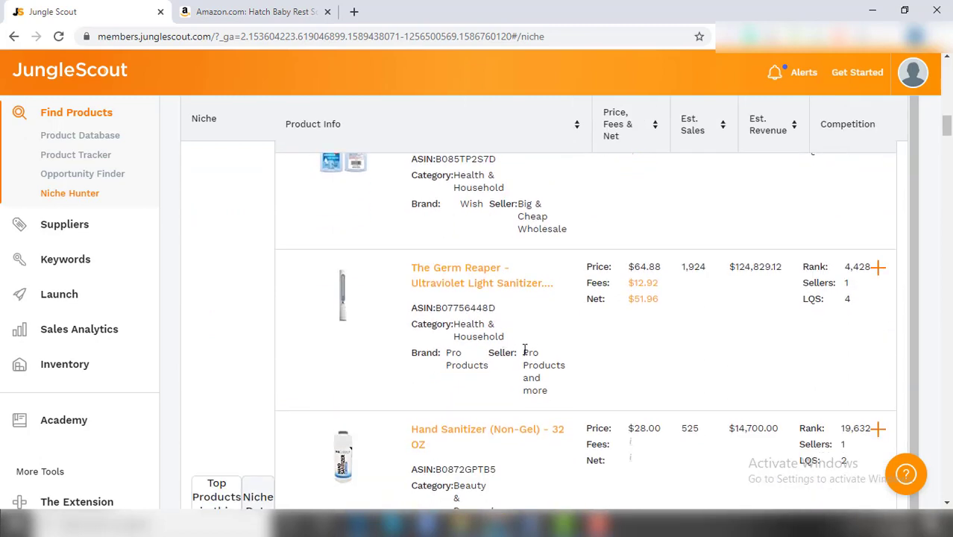
scroll(525, 350, down, 1)
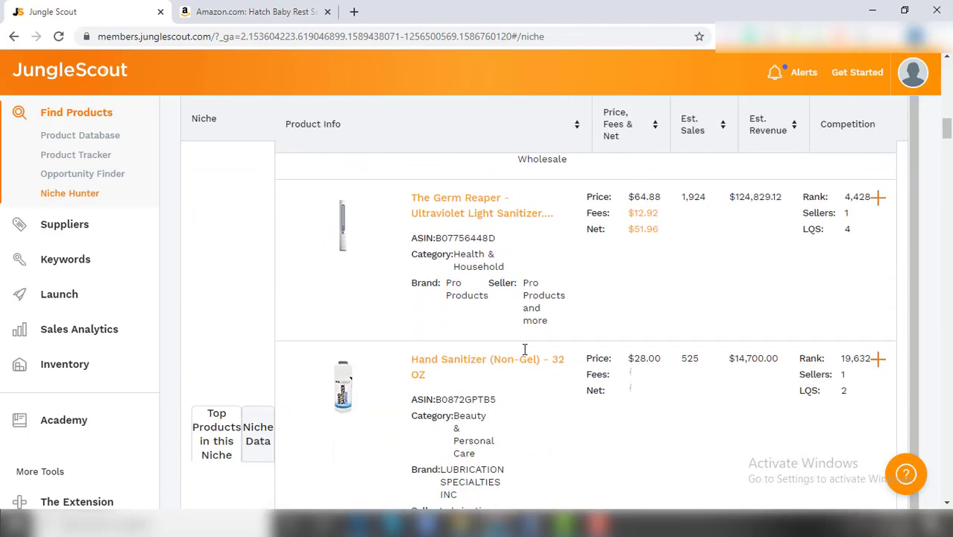
scroll(509, 408, down, 2)
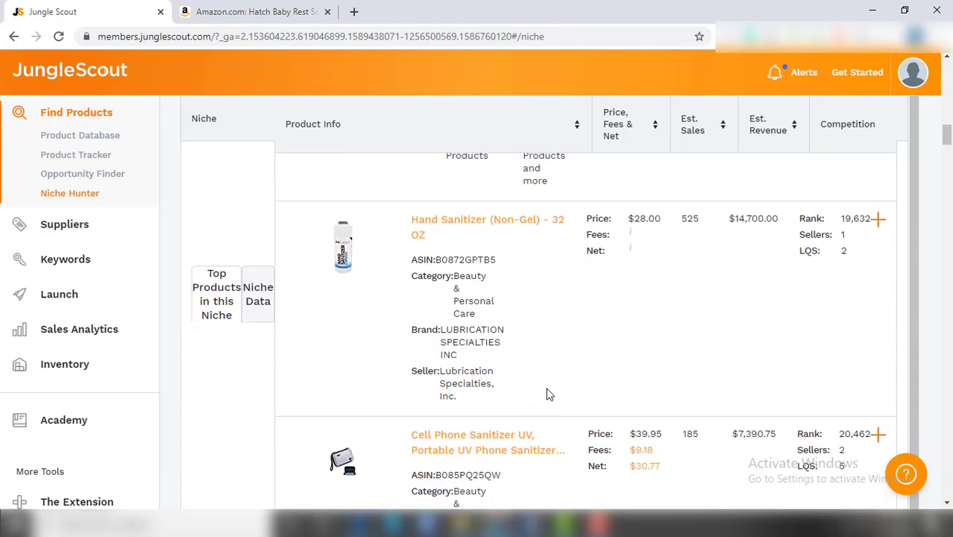
scroll(547, 393, down, 3)
scroll(546, 394, down, 2)
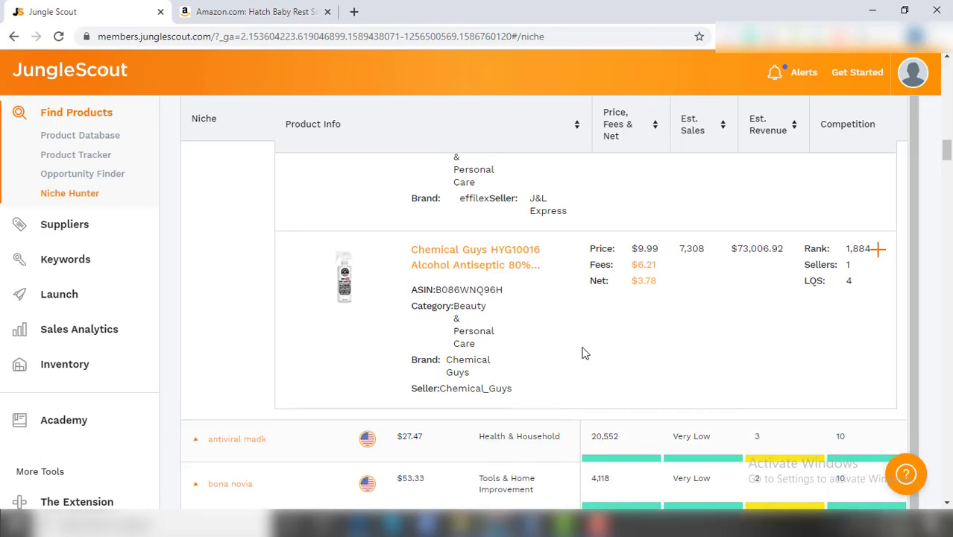
scroll(584, 354, up, 2)
scroll(553, 373, up, 10)
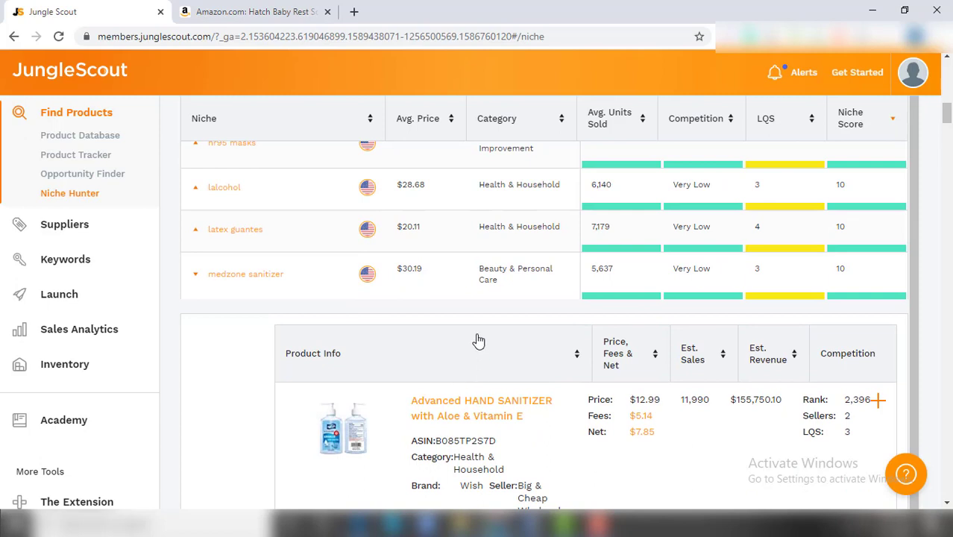
click(511, 282)
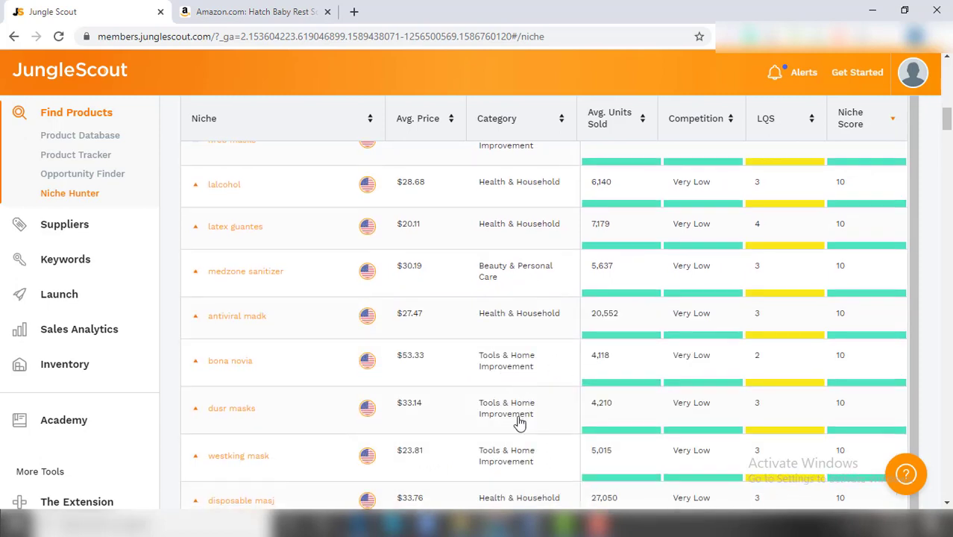
scroll(559, 414, down, 5)
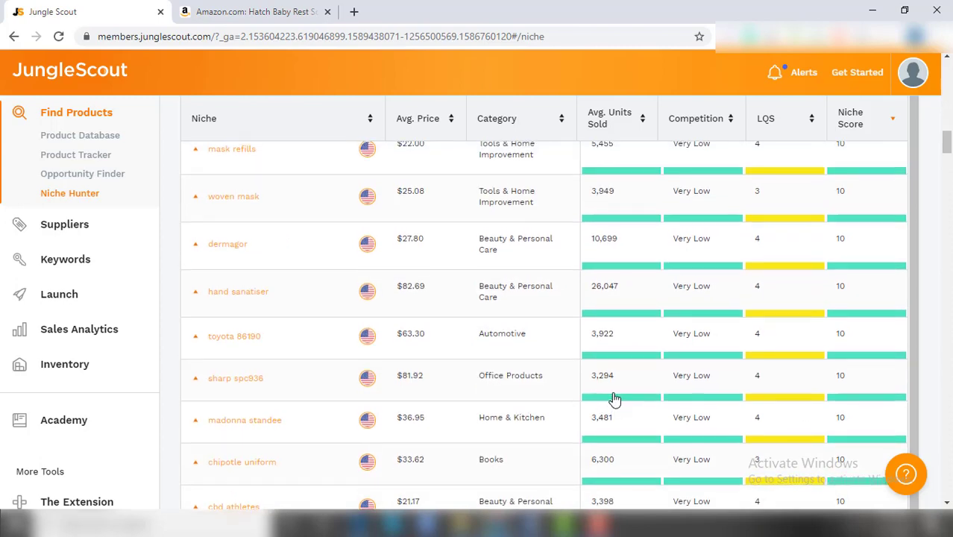
scroll(618, 397, up, 5)
scroll(624, 395, up, 10)
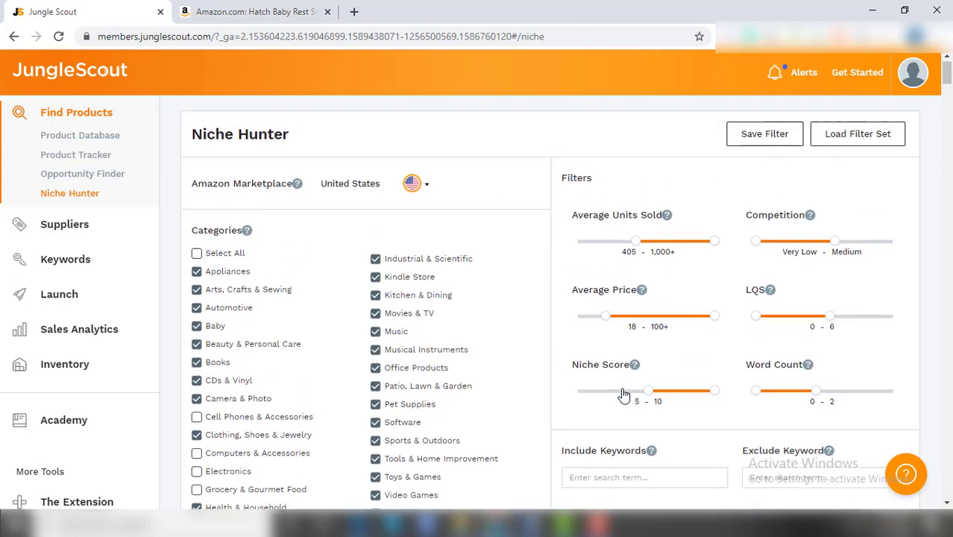
- Switch from Niche Hunter to the Opportunity Finder tool
scroll(625, 393, down, 1)
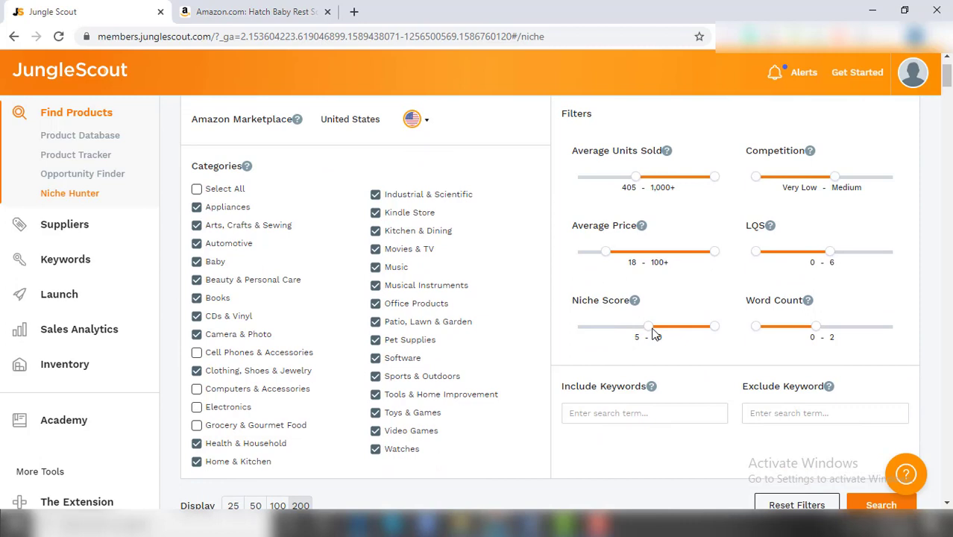
scroll(915, 238, up, 1)
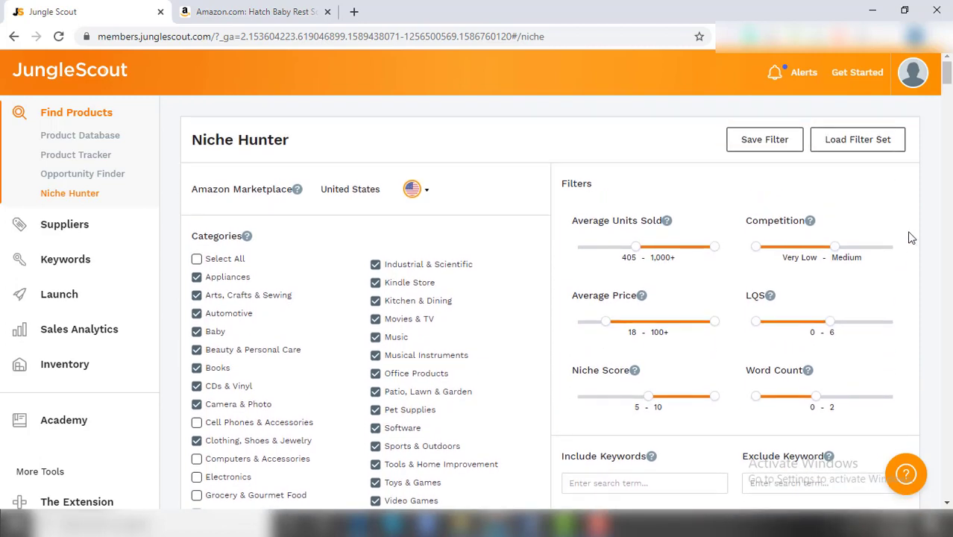
click(67, 179)
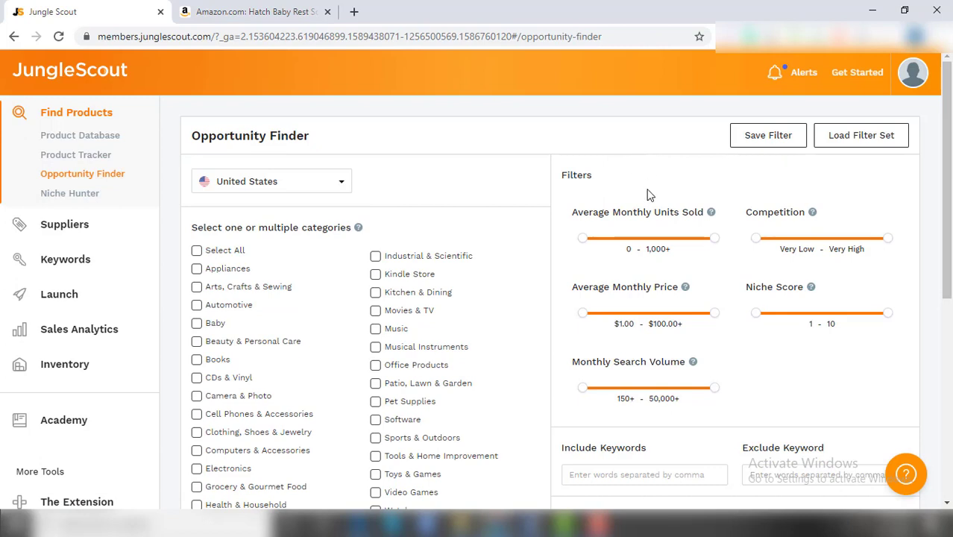
- Select all categories, then exclude Electronics, Computers, Cell Phones and Grocery & Gourmet Food
scroll(648, 196, down, 1)
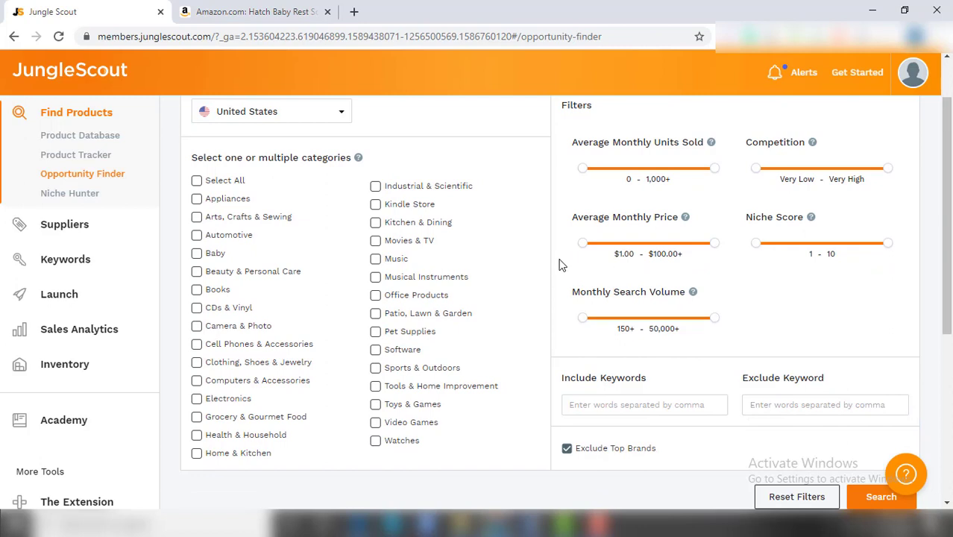
click(214, 181)
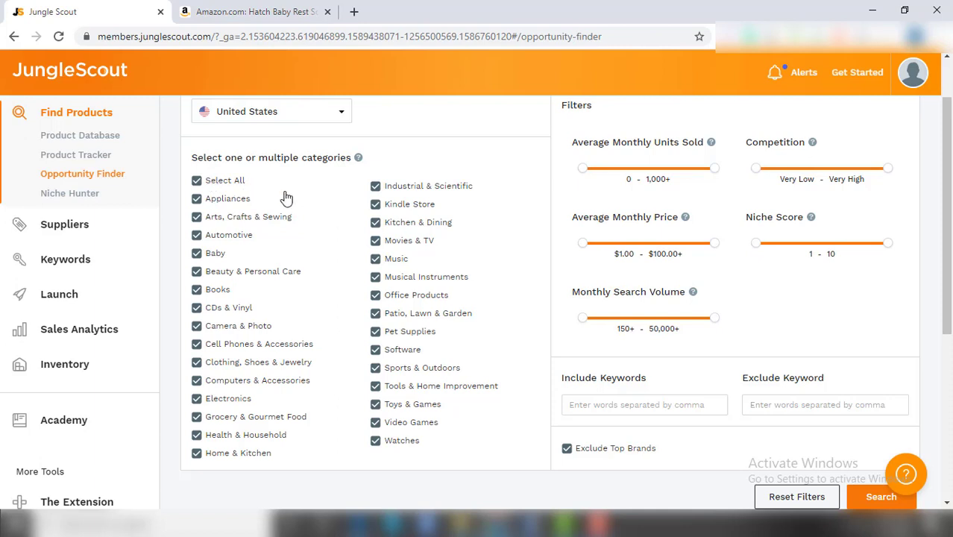
click(236, 399)
click(246, 382)
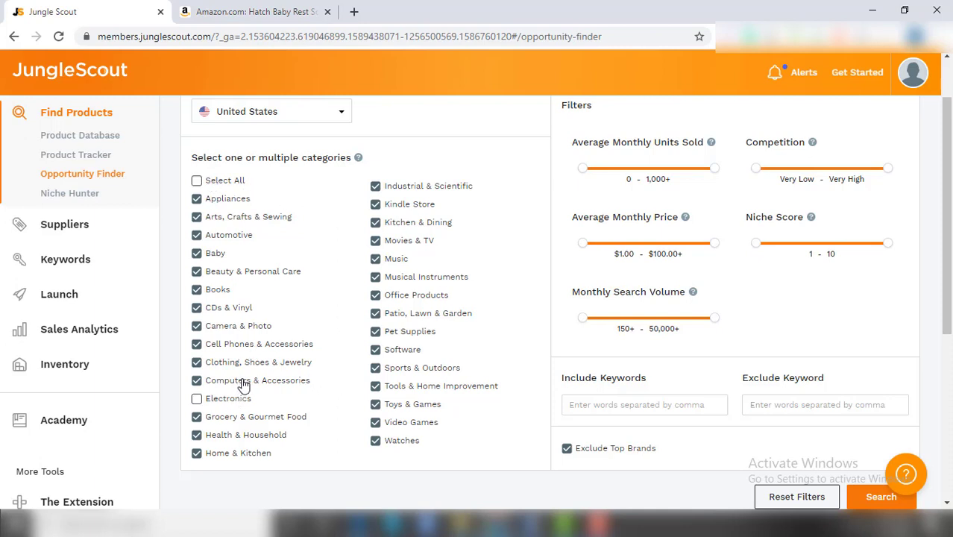
click(239, 349)
scroll(785, 373, up, 1)
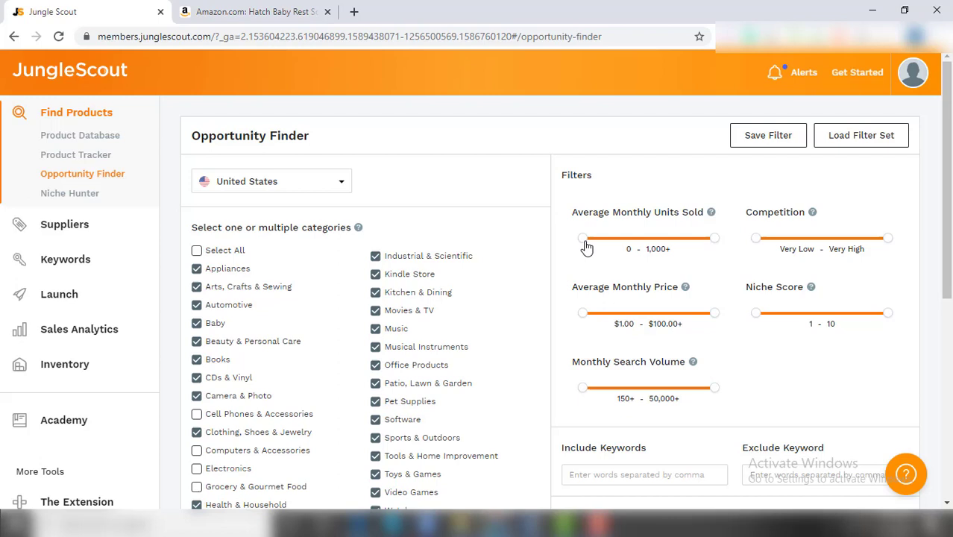
- Set units sold to 505+, competition up to Medium and average price from $20
drag(587, 247, 649, 246)
drag(887, 239, 827, 242)
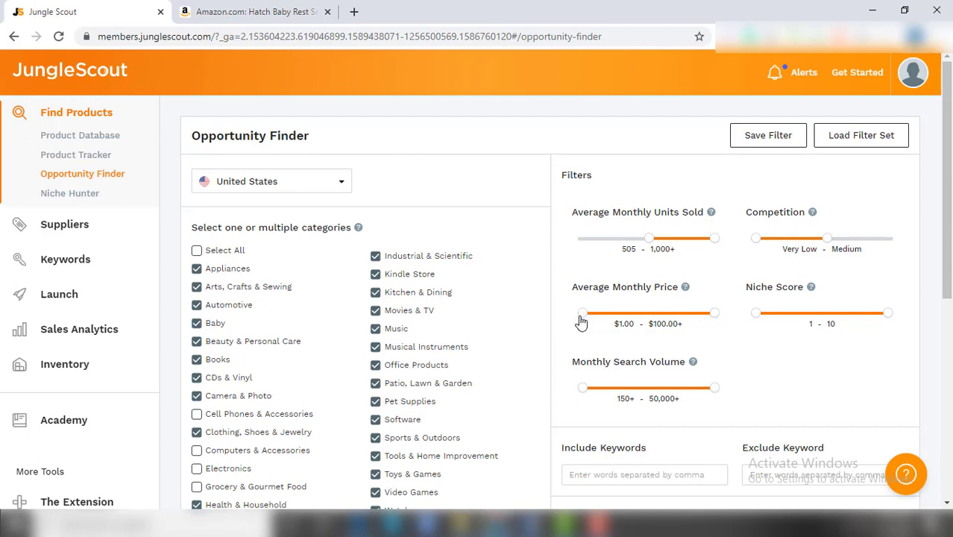
drag(587, 316, 608, 322)
- Set niche score to 5–10 and monthly search volume to 8,195–50,000+
drag(755, 313, 820, 325)
scroll(750, 350, down, 2)
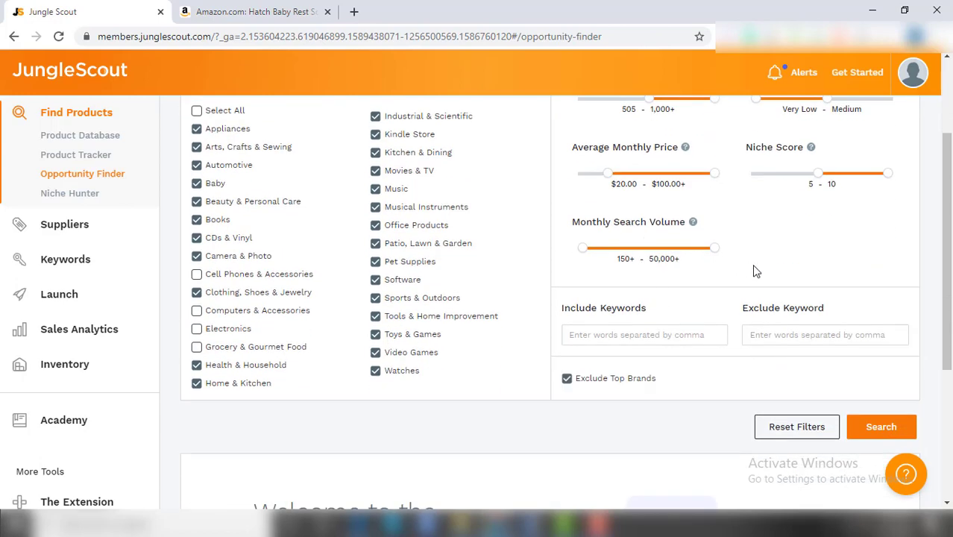
scroll(750, 270, up, 1)
drag(584, 327, 606, 328)
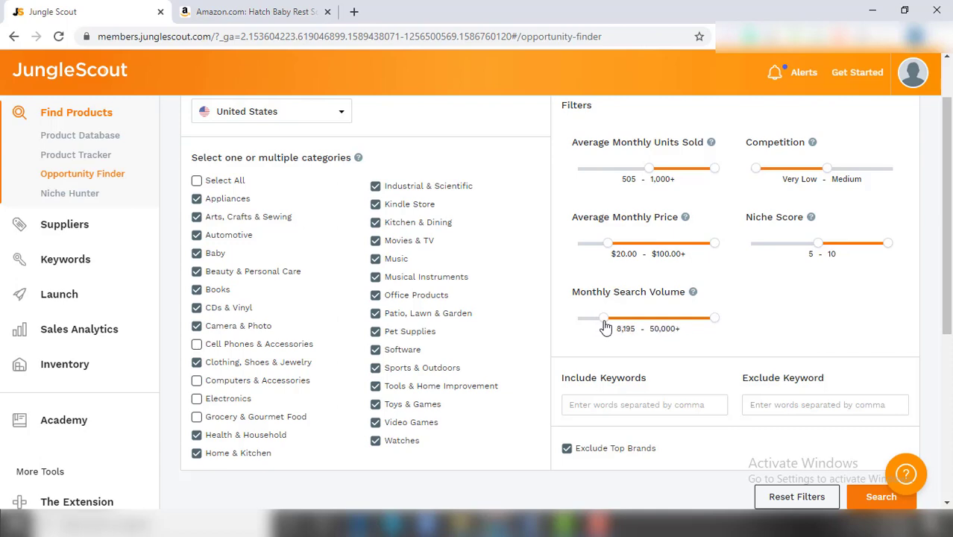
scroll(875, 231, down, 2)
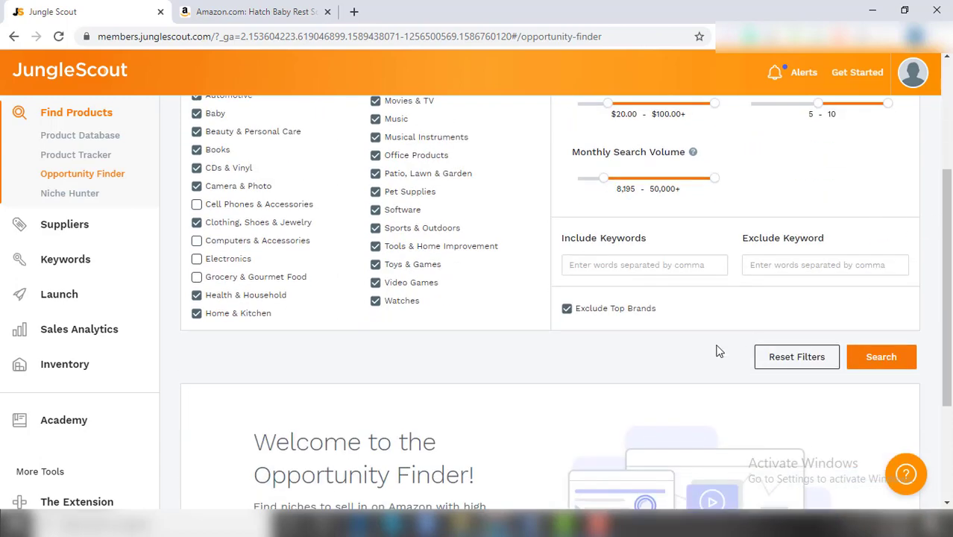
scroll(768, 326, up, 2)
scroll(798, 329, up, 1)
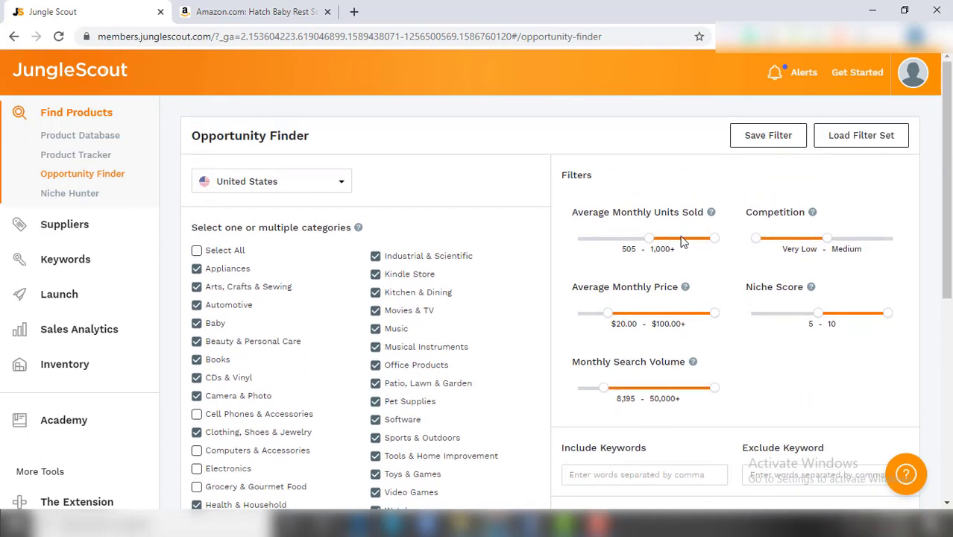
scroll(875, 391, down, 2)
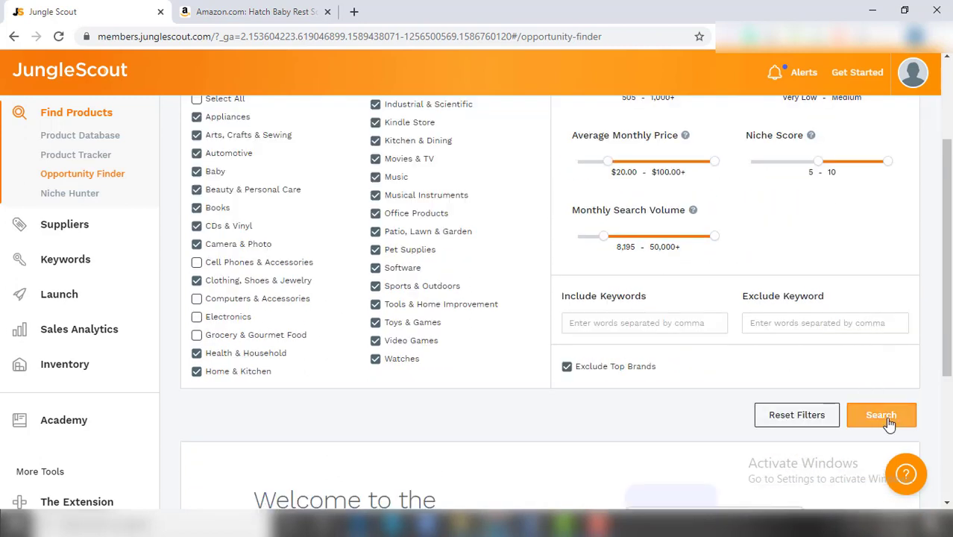
- Run the search and scroll through the 1,250 resulting niches
click(888, 422)
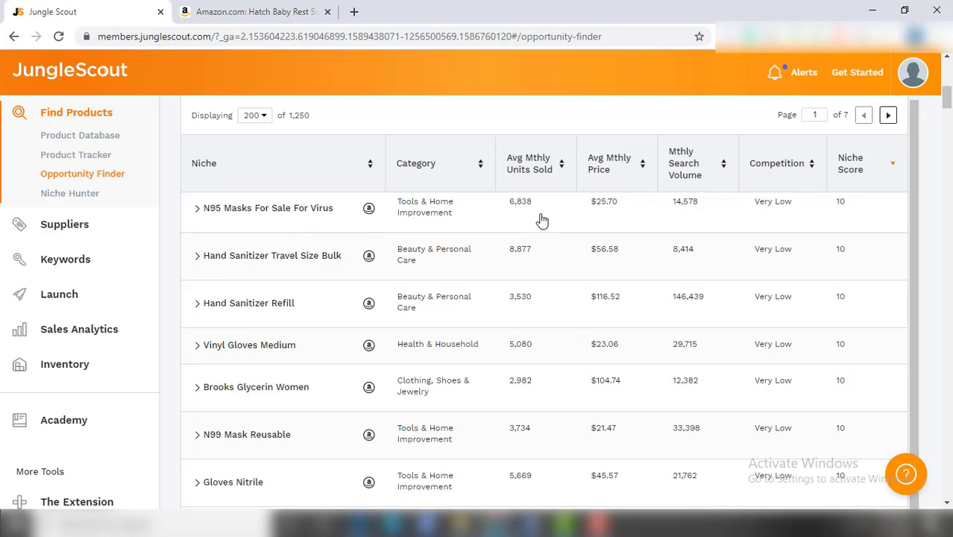
scroll(490, 317, down, 1)
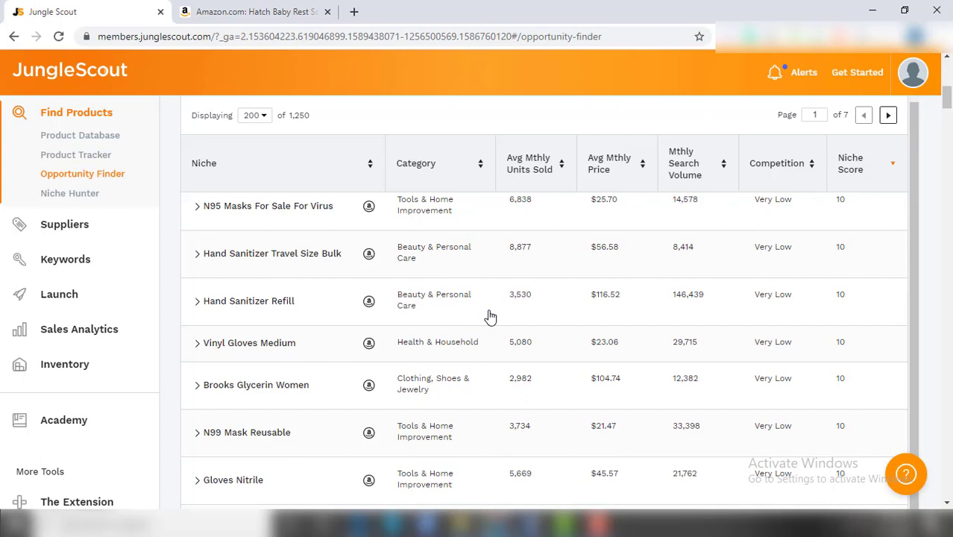
scroll(490, 317, down, 5)
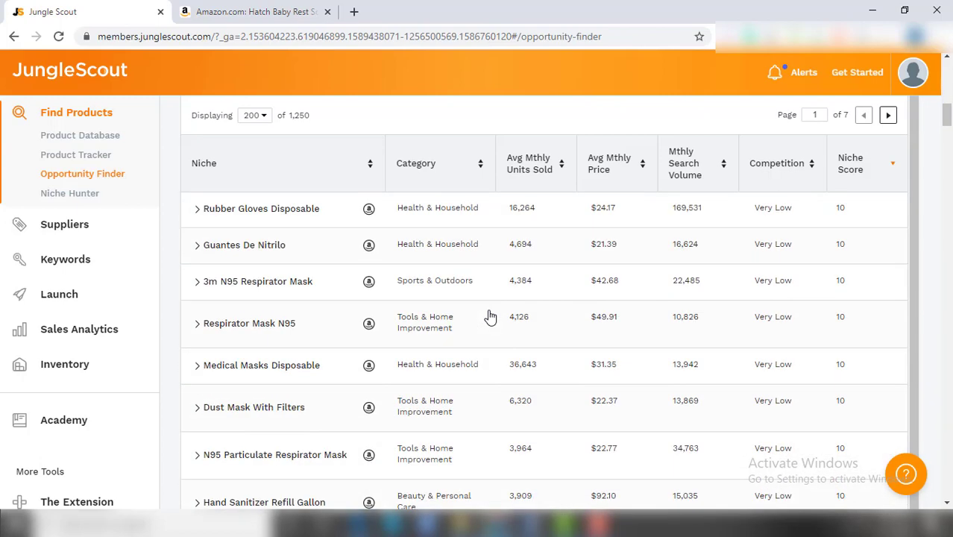
scroll(490, 317, down, 2)
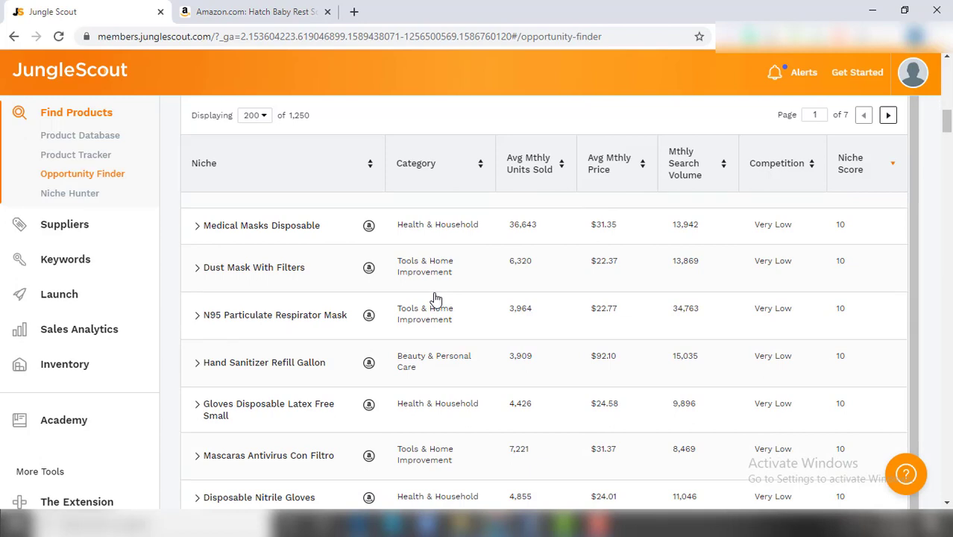
scroll(436, 299, down, 1)
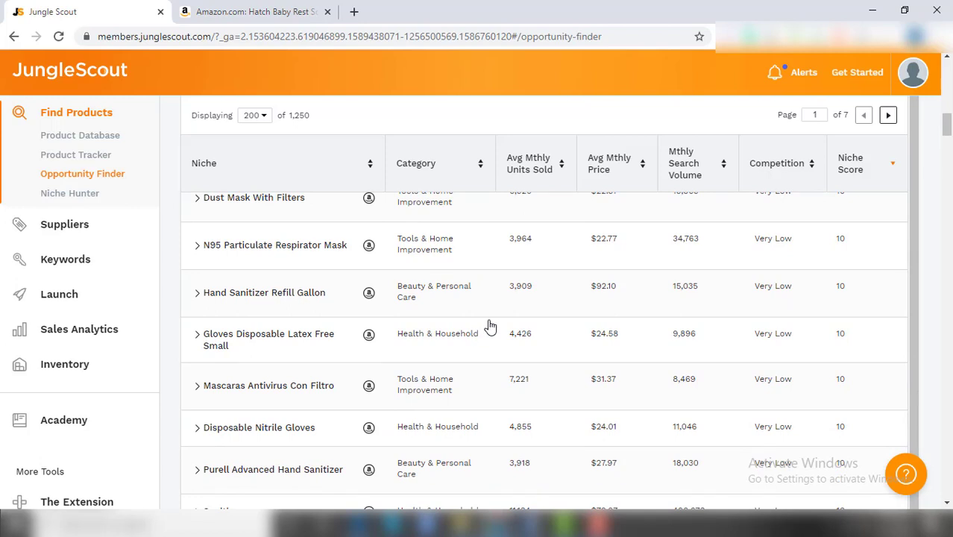
scroll(485, 323, down, 7)
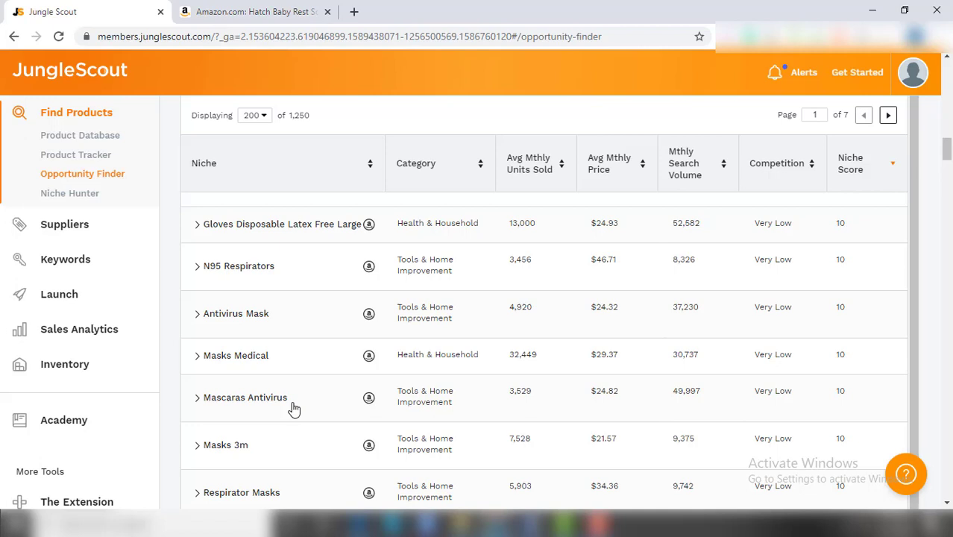
scroll(488, 393, down, 2)
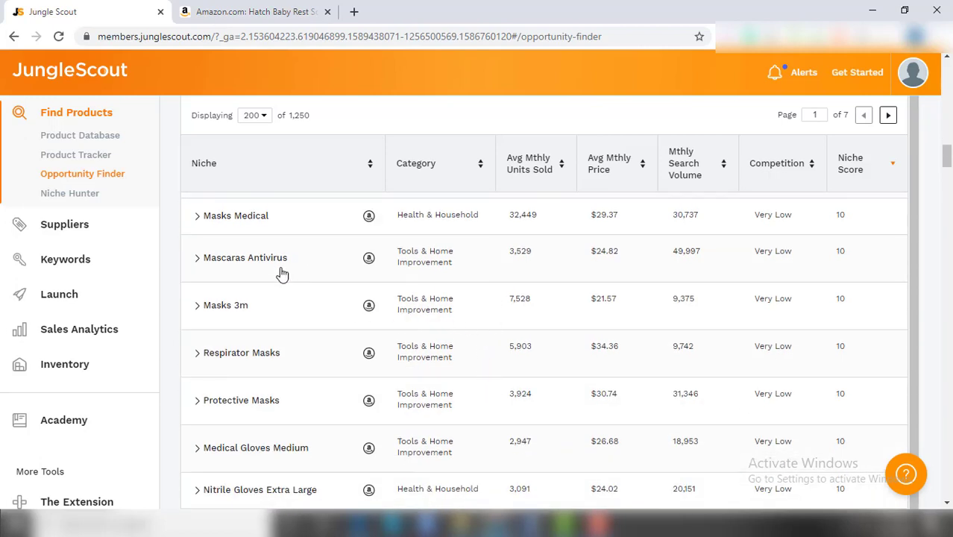
- Expand the Mascaras Antivirus niche and review its Average Units Sold chart
click(444, 255)
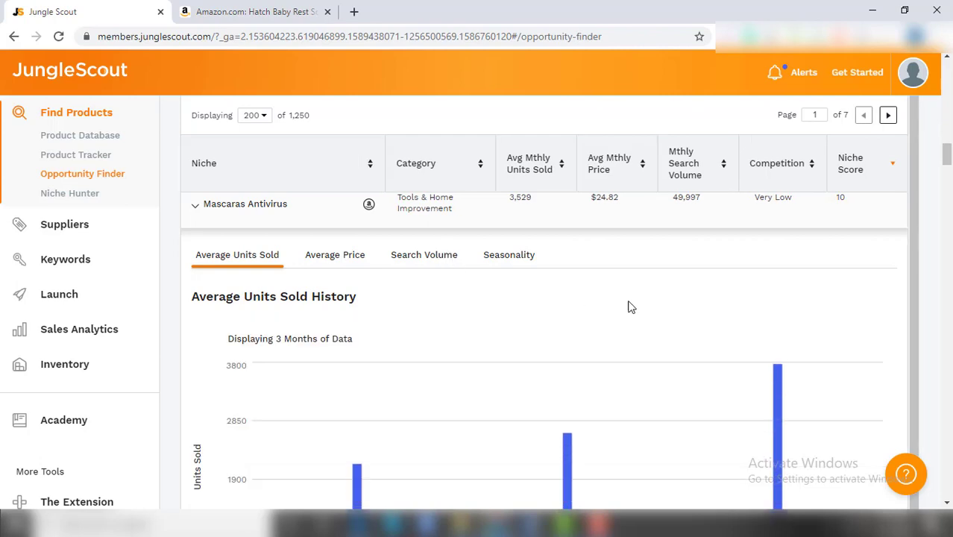
scroll(657, 325, down, 1)
scroll(726, 343, down, 3)
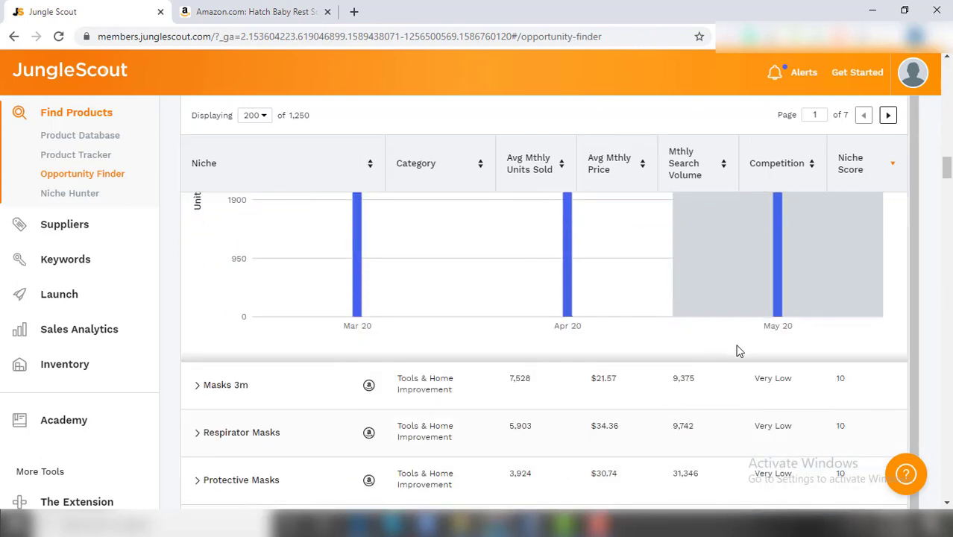
scroll(828, 347, up, 2)
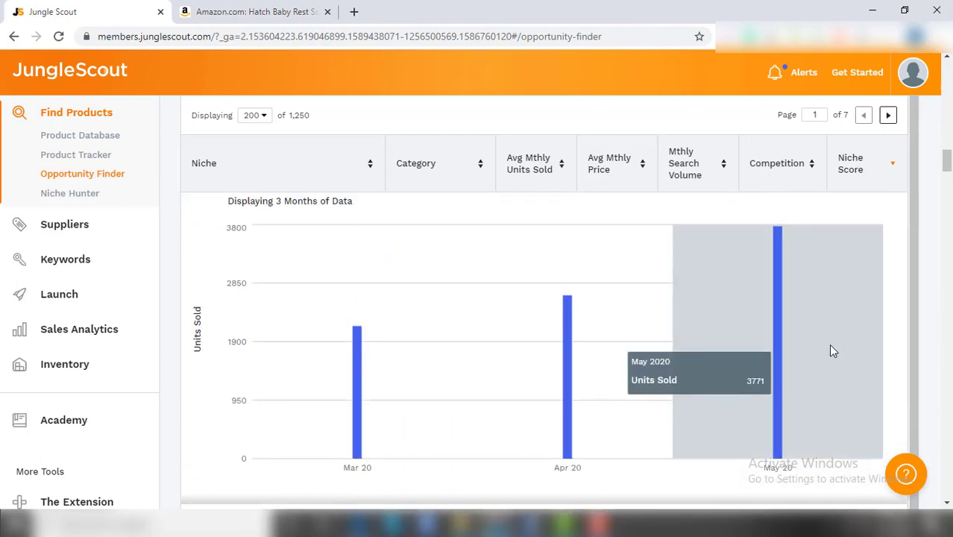
scroll(828, 344, up, 1)
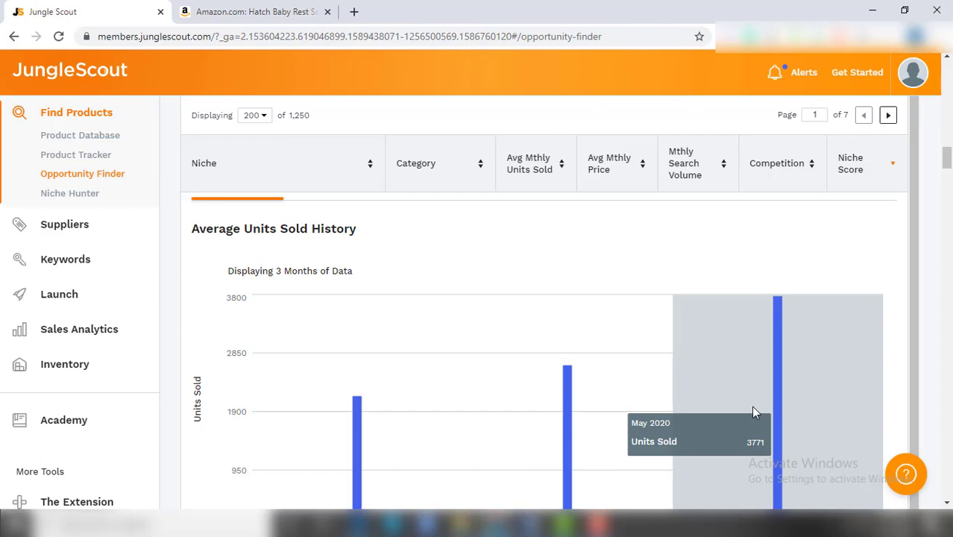
scroll(424, 420, up, 2)
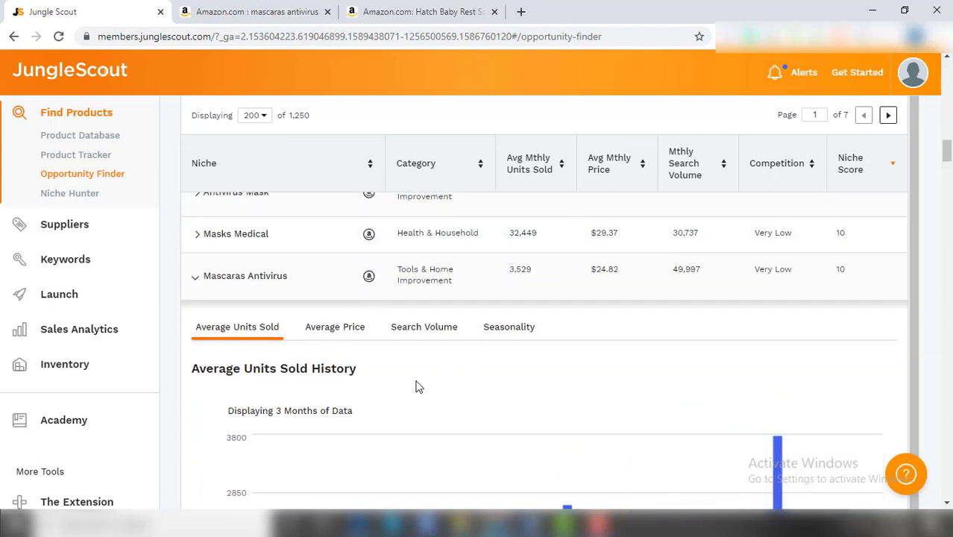
- View the average price chart, rising from $14.5 in March to $26.71 in May 2020
click(335, 330)
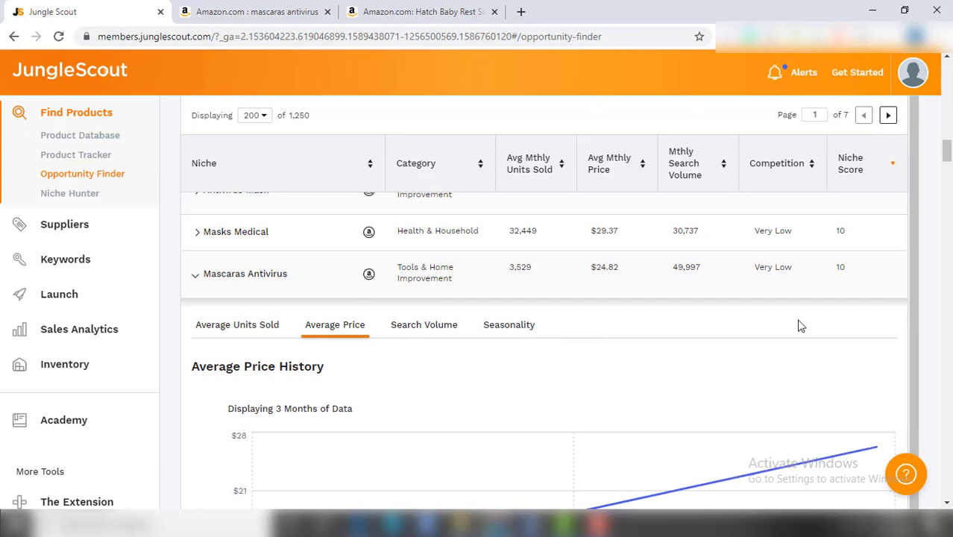
scroll(800, 326, down, 2)
mouse_move(289, 409)
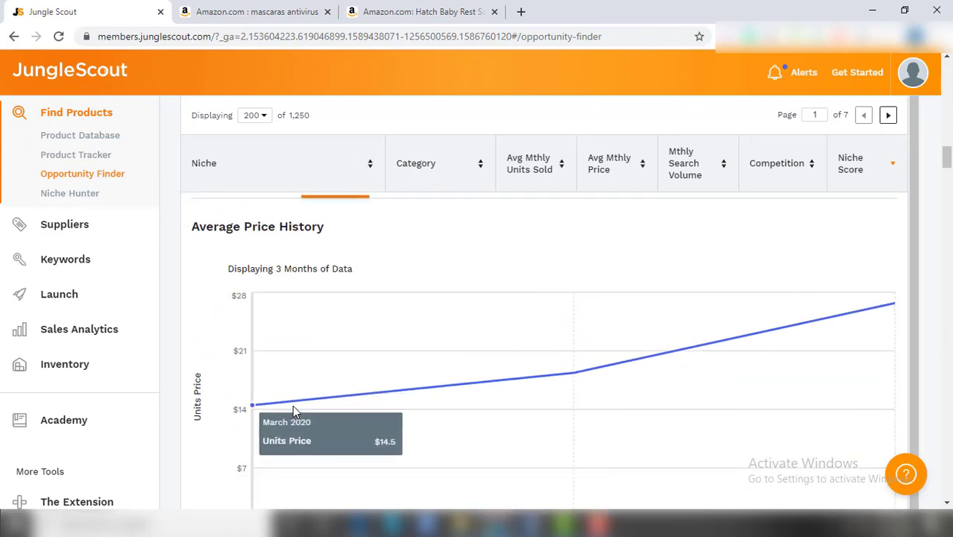
mouse_move(502, 383)
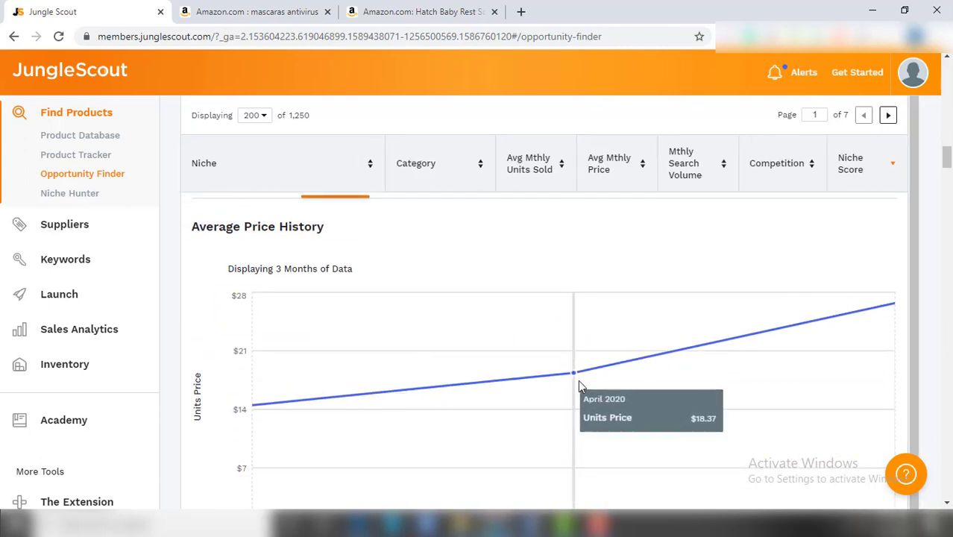
mouse_move(863, 354)
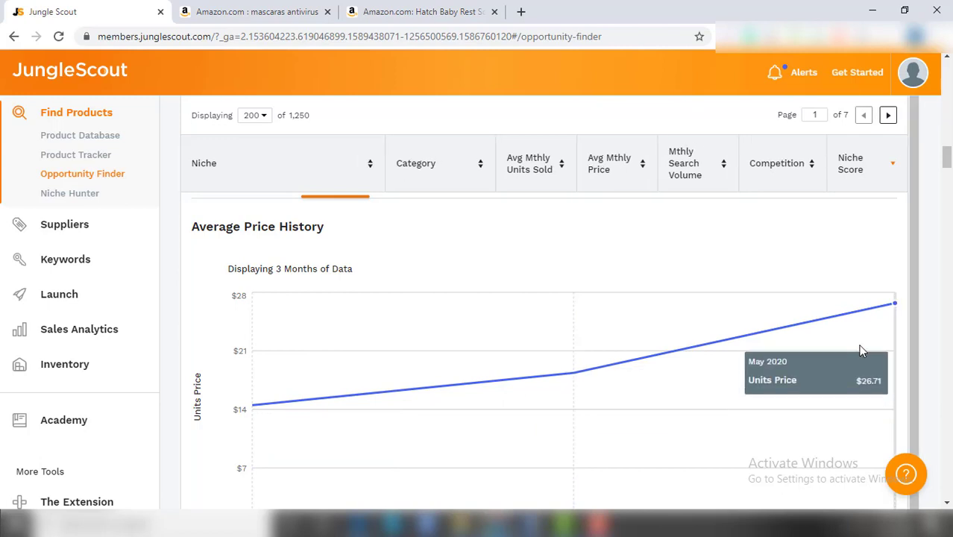
scroll(448, 343, up, 1)
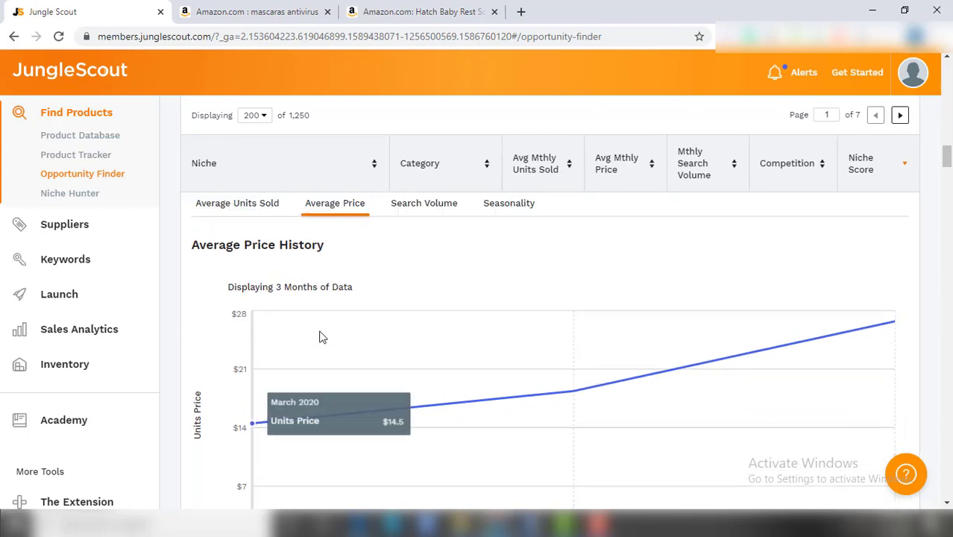
- View the Mascaras Antivirus search volume chart, passing 7,752 weekly searches in late March 2020
click(430, 261)
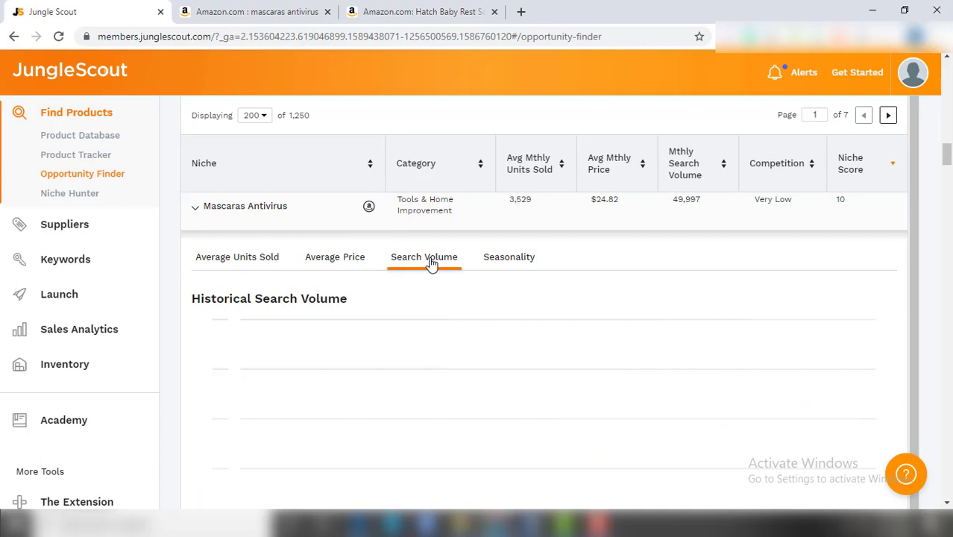
scroll(932, 300, down, 1)
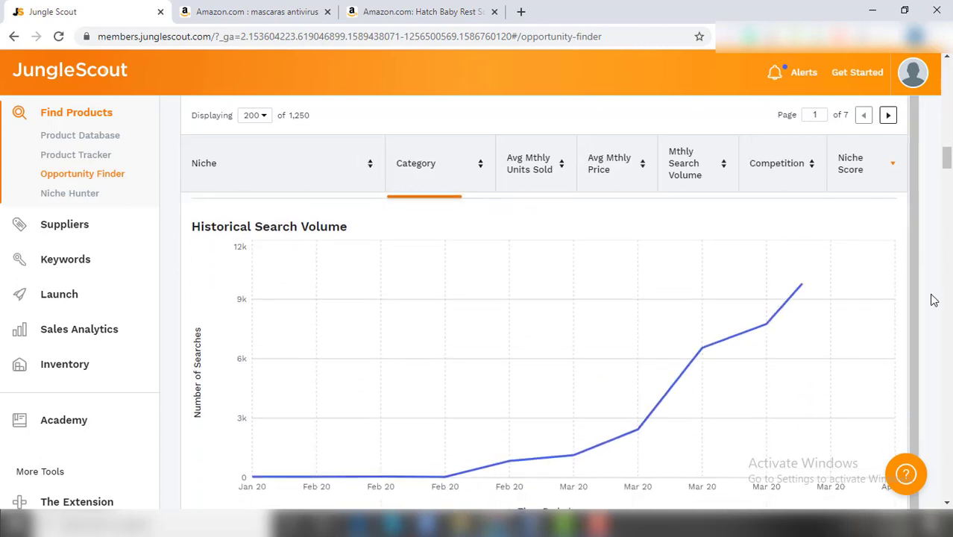
mouse_move(454, 449)
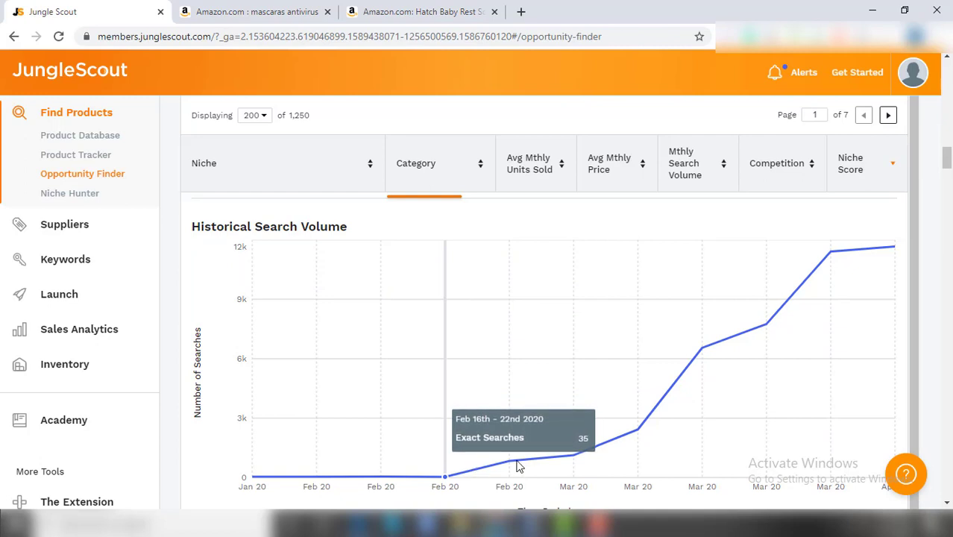
mouse_move(624, 458)
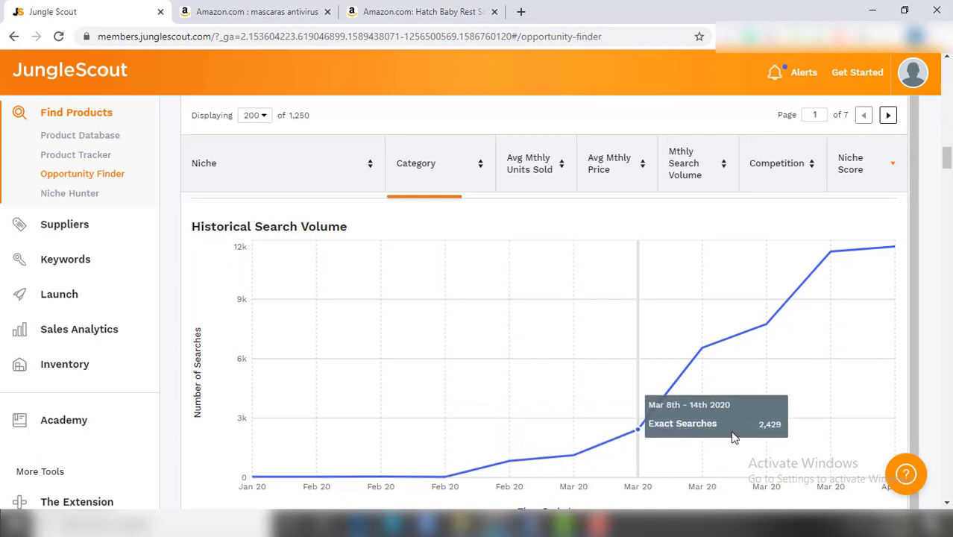
mouse_move(866, 378)
mouse_move(789, 381)
scroll(789, 381, up, 3)
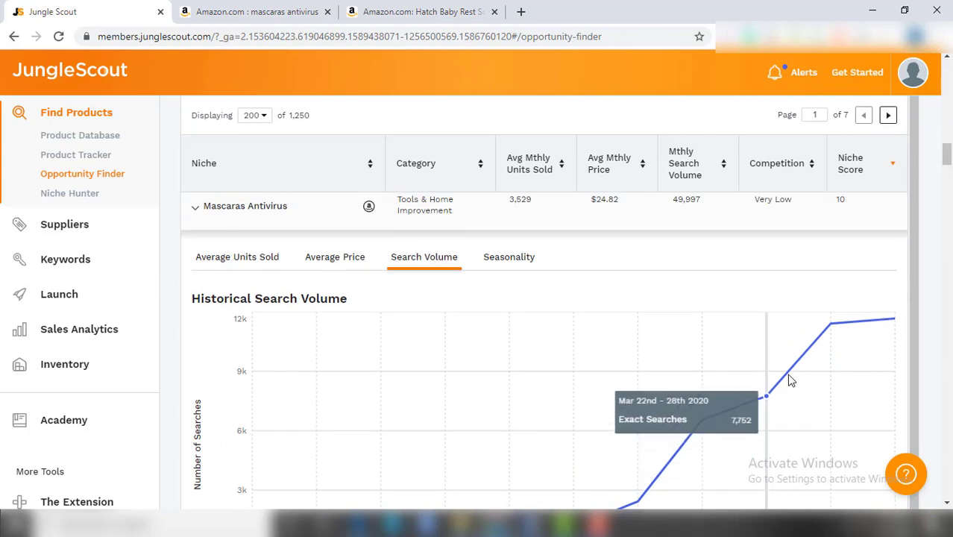
scroll(671, 389, down, 1)
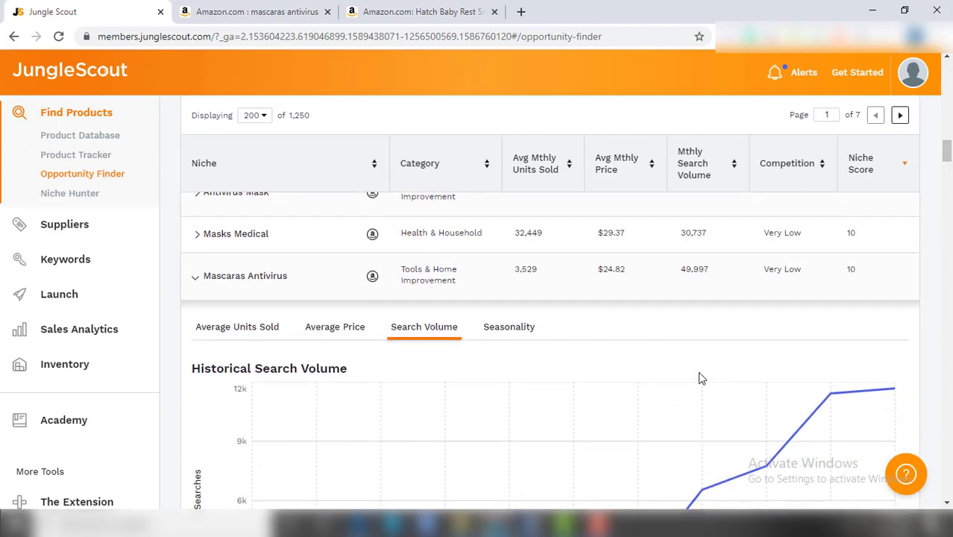
scroll(699, 376, down, 2)
mouse_move(637, 371)
scroll(638, 370, up, 1)
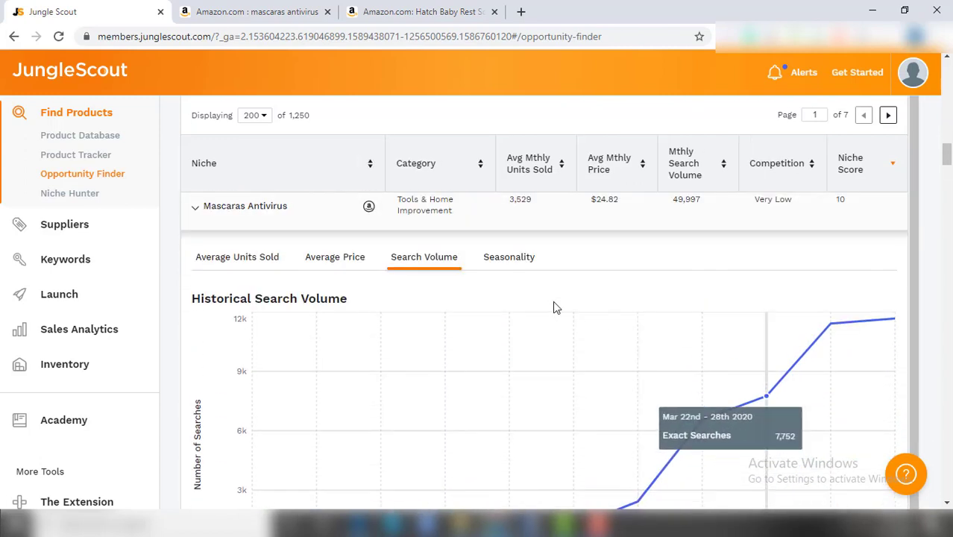
- Check the Seasonality chart, which has no data, then return to the Search Volume trend
click(502, 261)
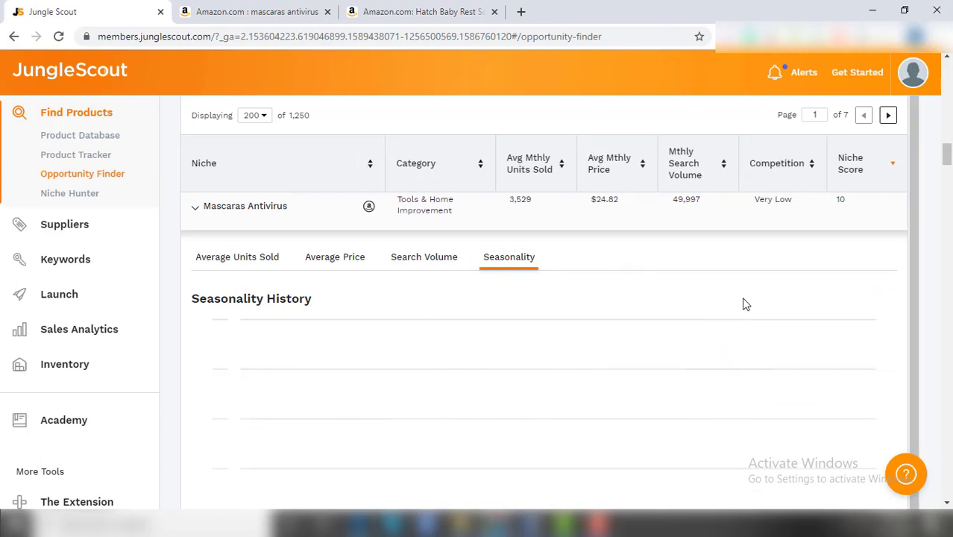
scroll(742, 305, down, 1)
scroll(744, 304, down, 1)
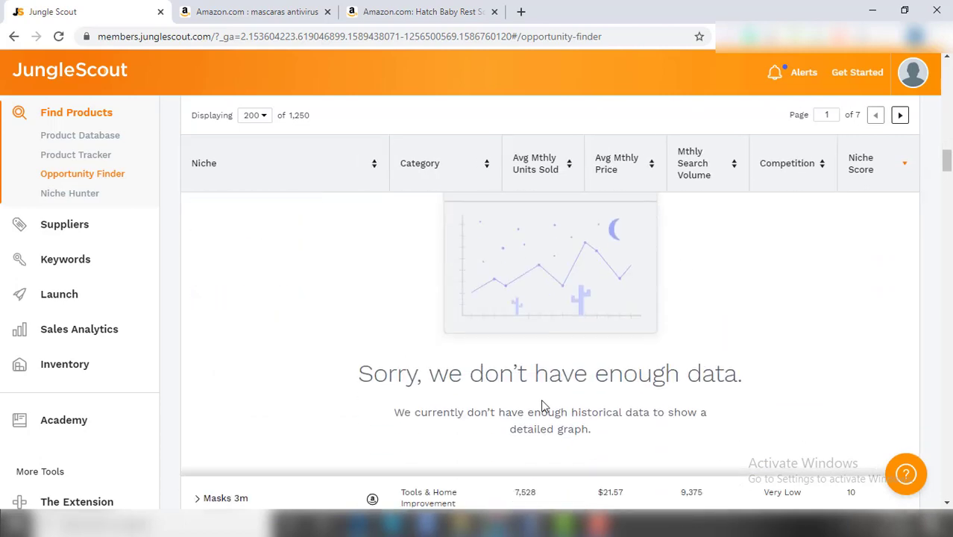
scroll(593, 411, up, 2)
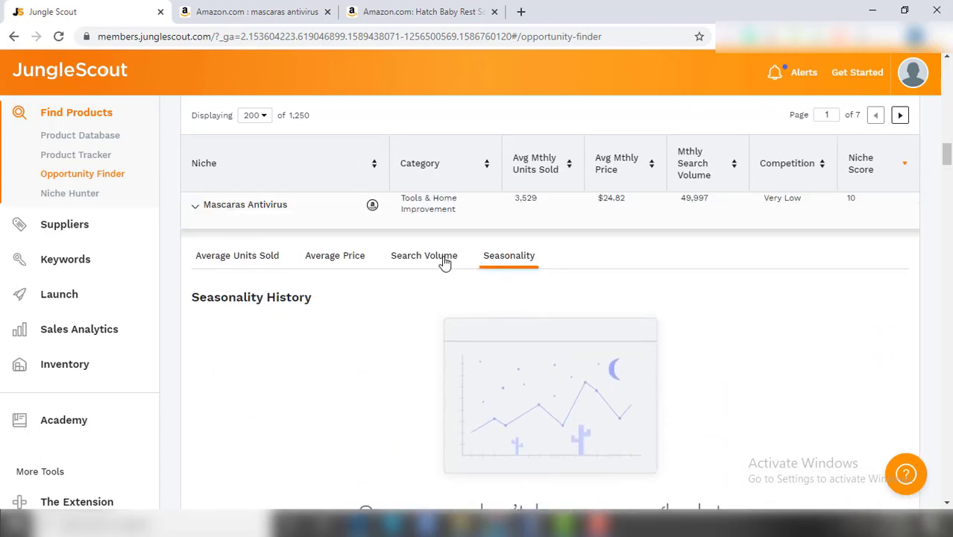
click(445, 260)
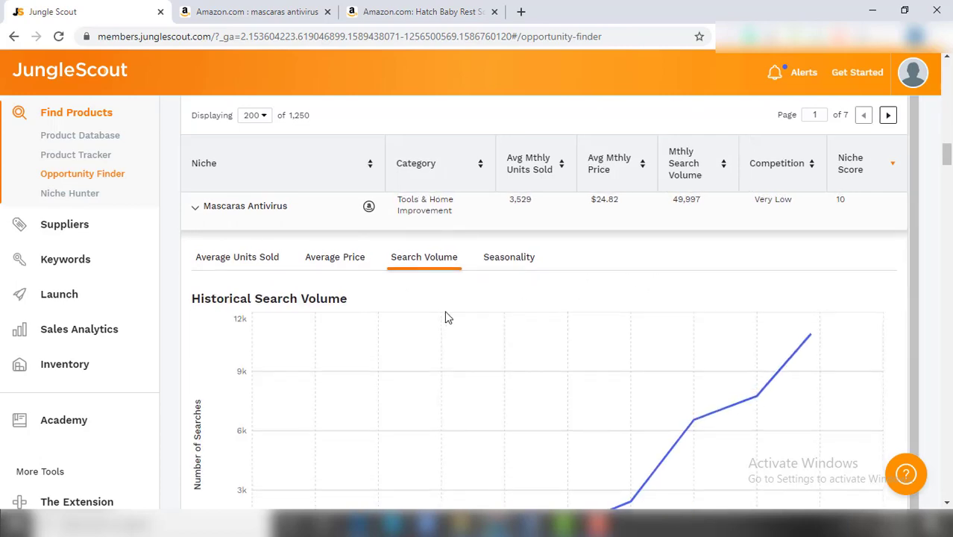
scroll(447, 317, up, 1)
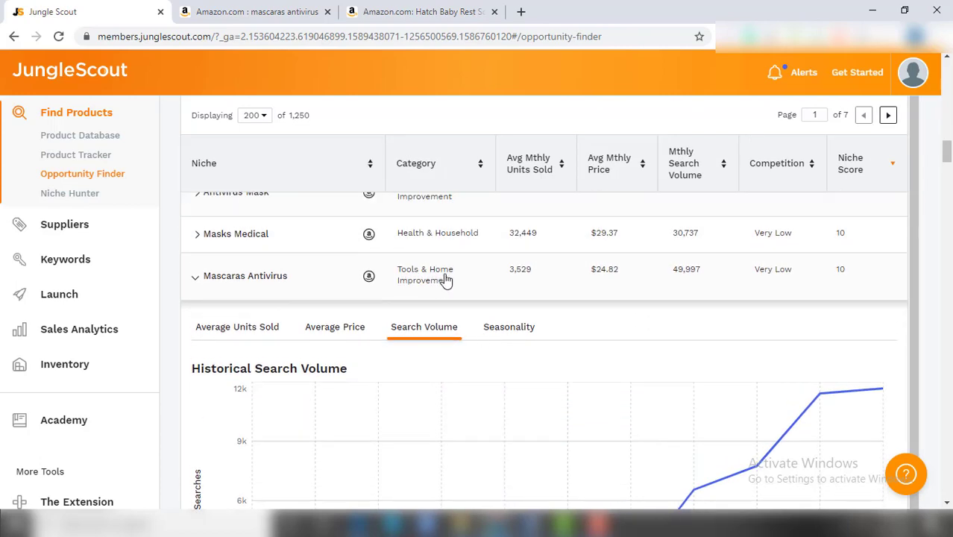
- Collapse the Mascaras Antivirus niche details and return up the niche list
click(446, 279)
scroll(473, 358, up, 3)
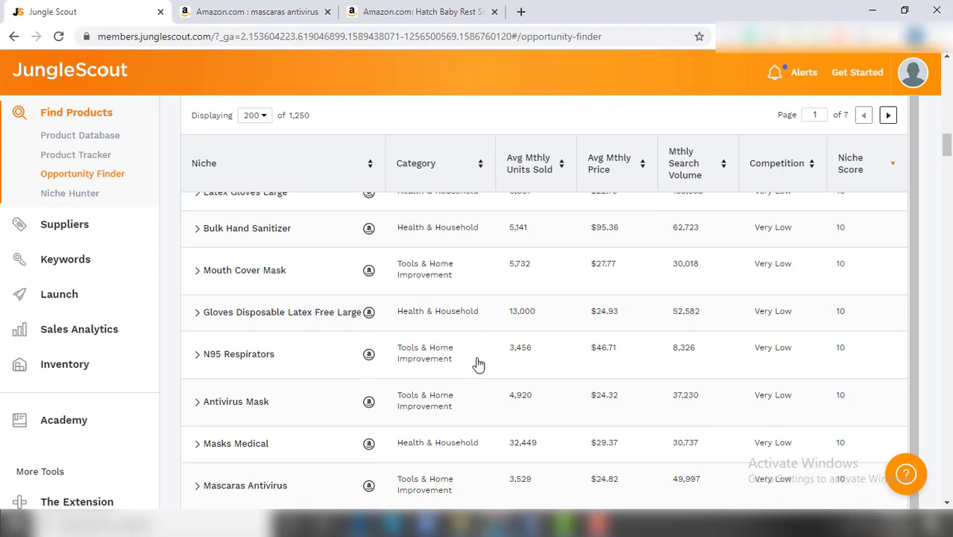
scroll(478, 364, up, 2)
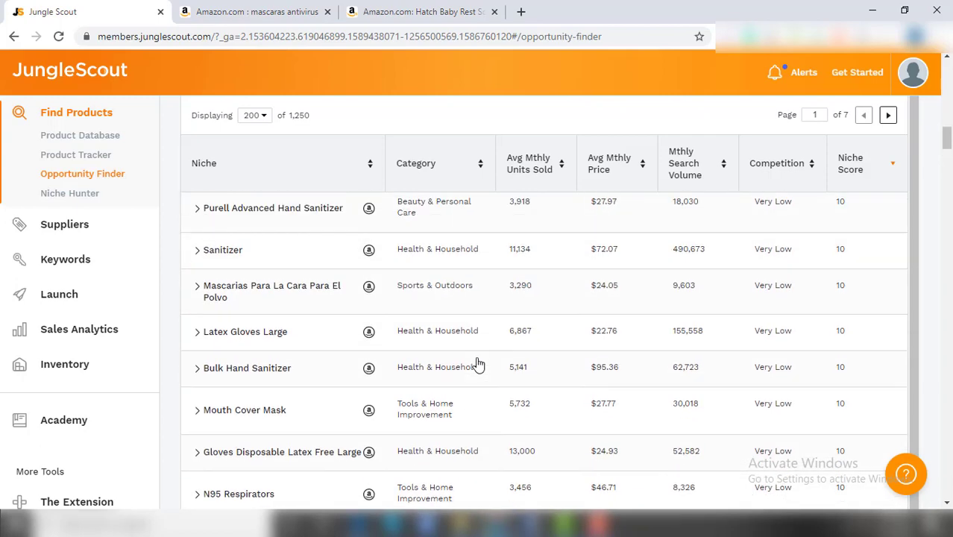
scroll(476, 363, up, 1)
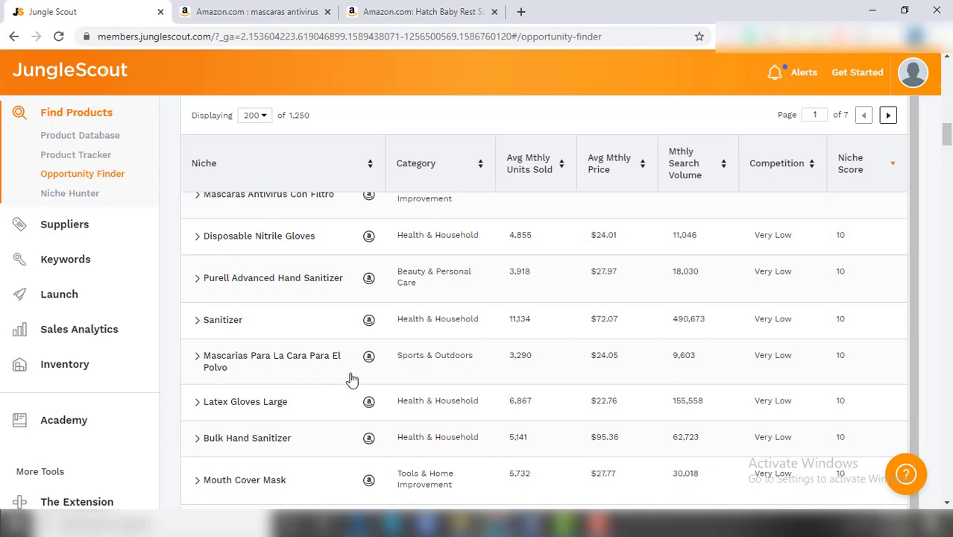
- Expand the Mascarias Para La Cara Para El Polvo niche to review its Average Units Sold
click(448, 366)
scroll(485, 365, down, 2)
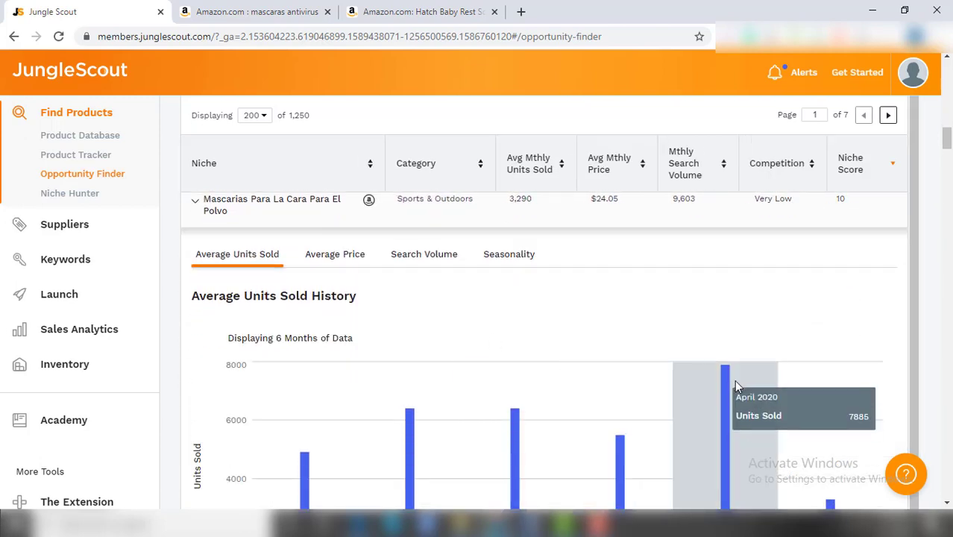
scroll(821, 336, down, 2)
scroll(746, 380, up, 3)
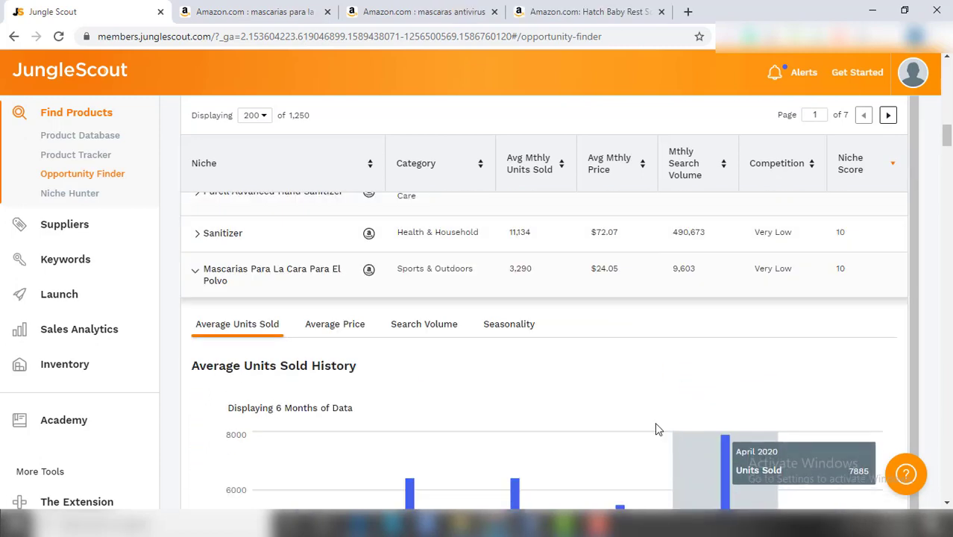
scroll(366, 407, up, 1)
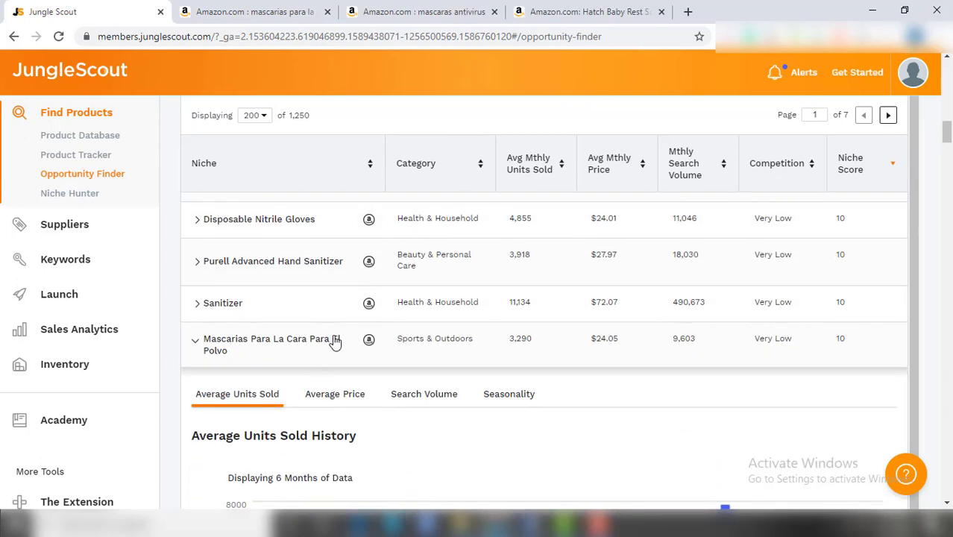
- Collapse the Mascarias Para La Cara niche and browse further down the list
click(439, 351)
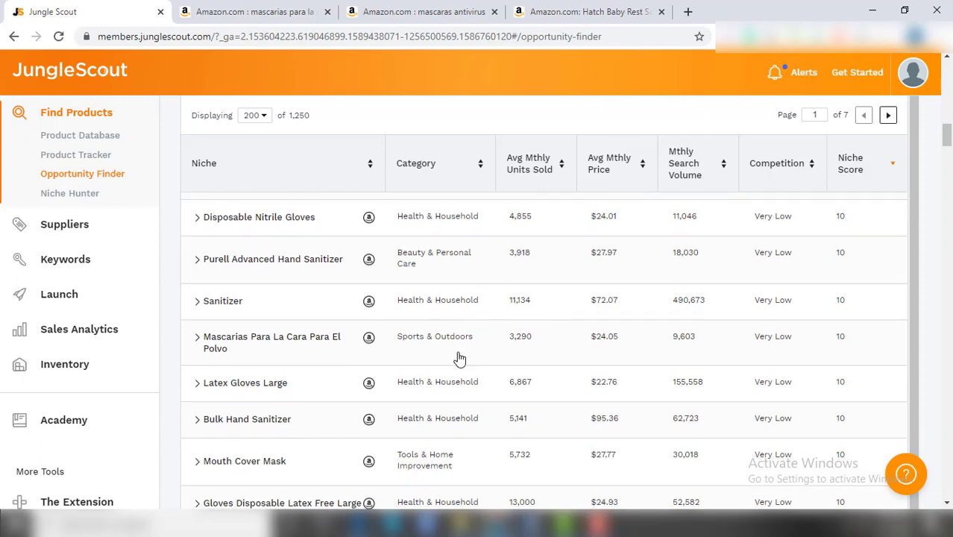
scroll(460, 359, down, 10)
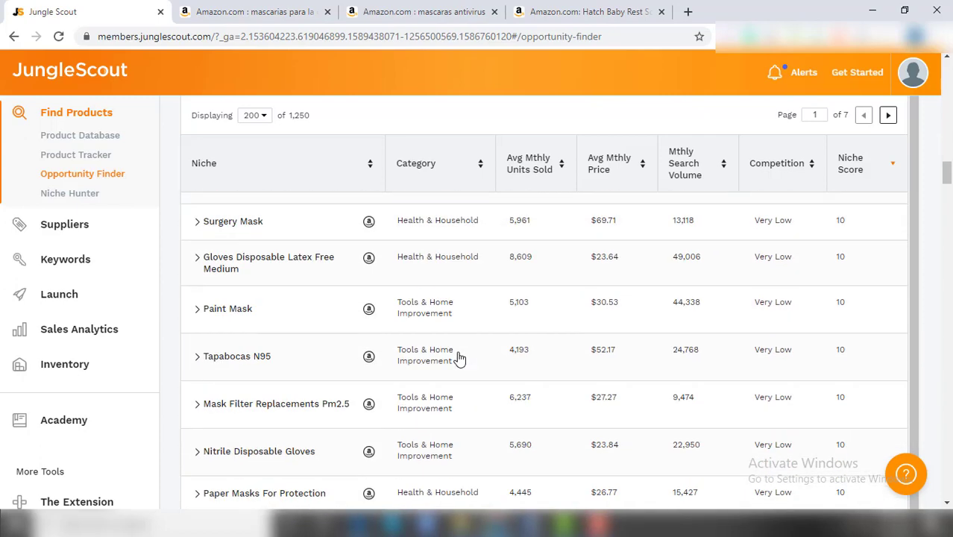
scroll(459, 359, down, 10)
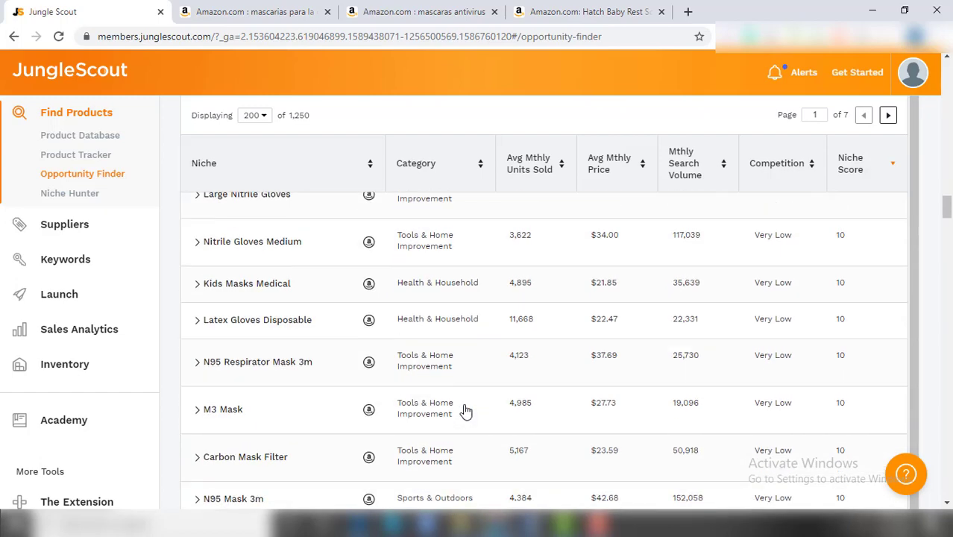
scroll(465, 412, down, 4)
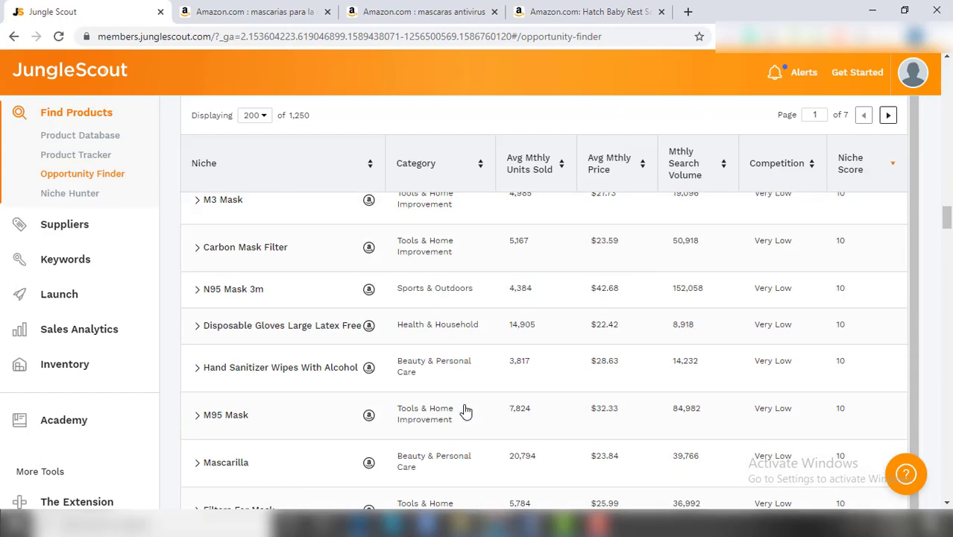
- Read down the Jungle Scout Review 2020 article to the 'How to Use Opportunity Finder' heading
scroll(466, 411, down, 3)
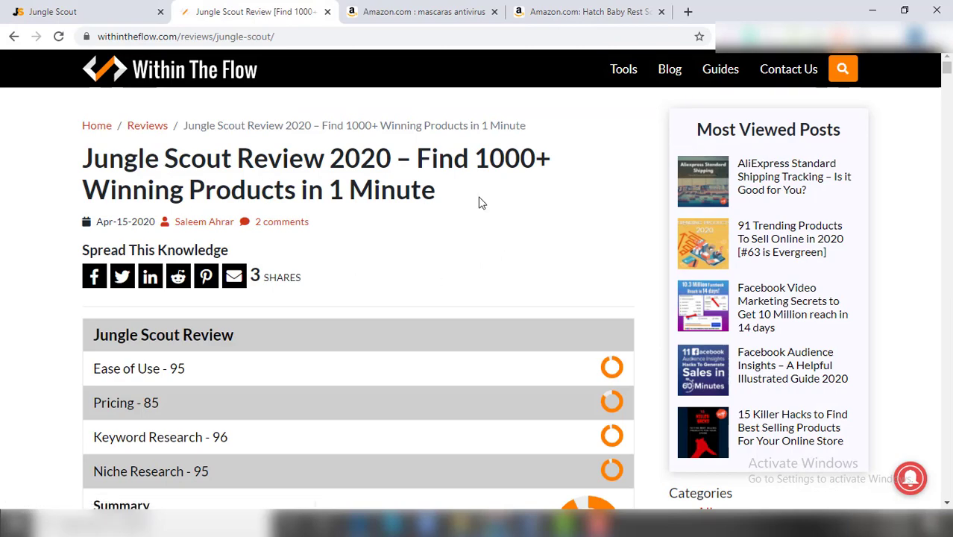
scroll(481, 256, down, 2)
scroll(482, 256, up, 2)
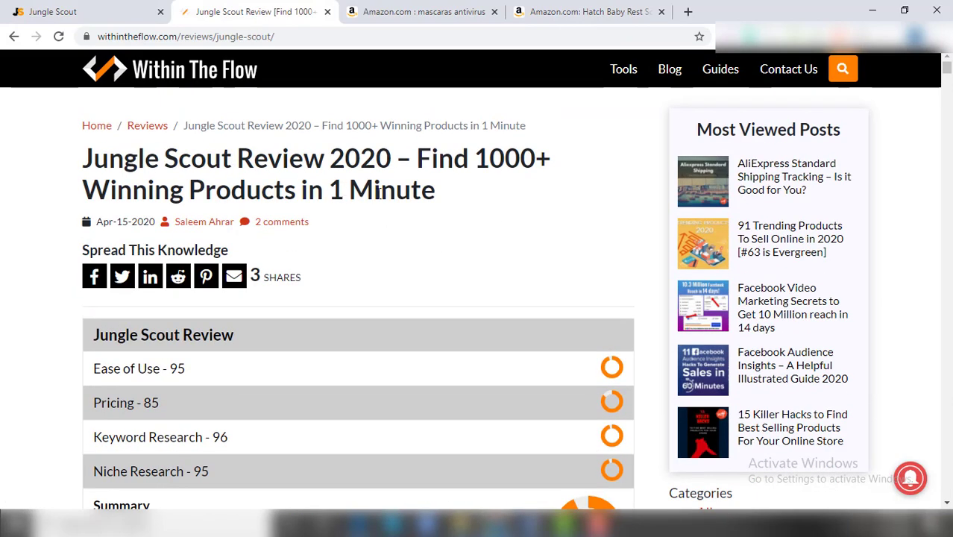
scroll(511, 269, down, 5)
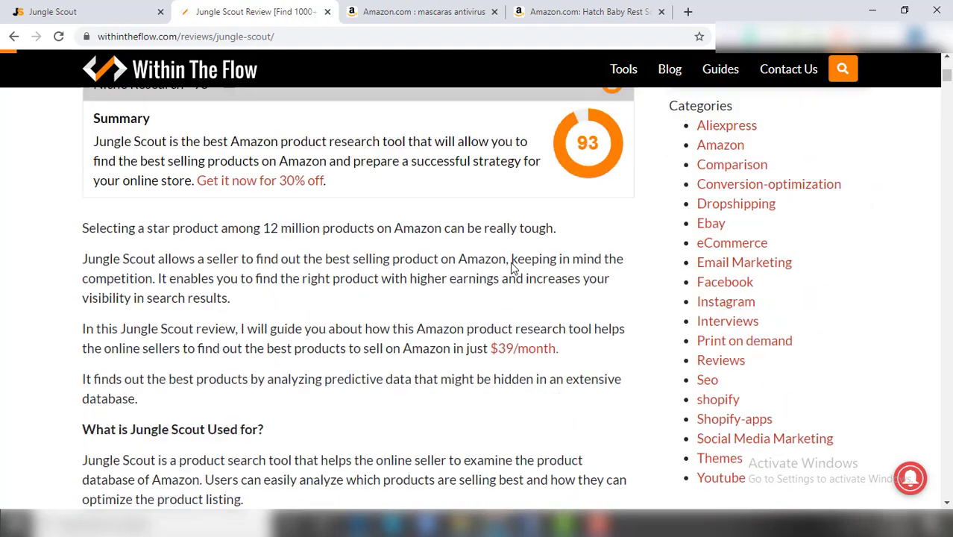
scroll(511, 269, down, 2)
scroll(511, 269, up, 4)
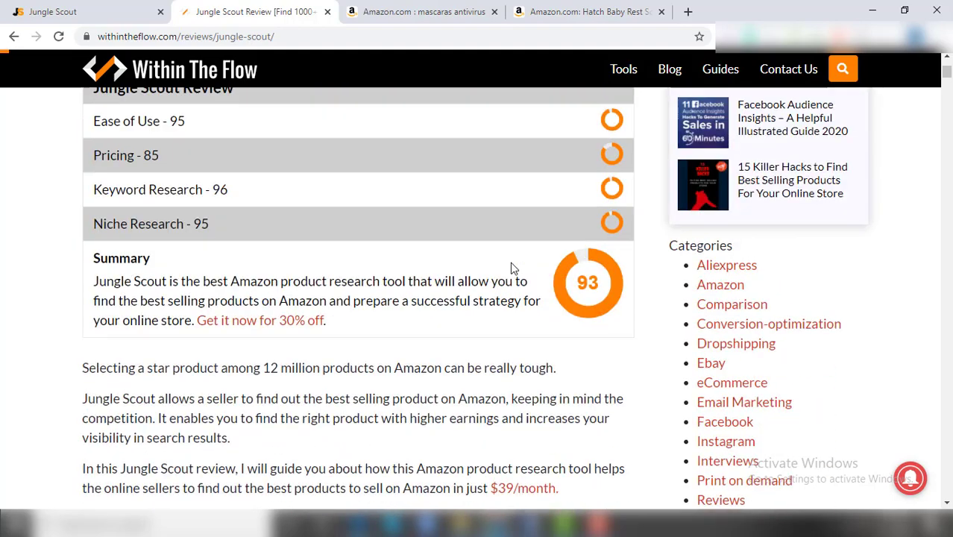
scroll(513, 269, down, 6)
scroll(511, 268, down, 15)
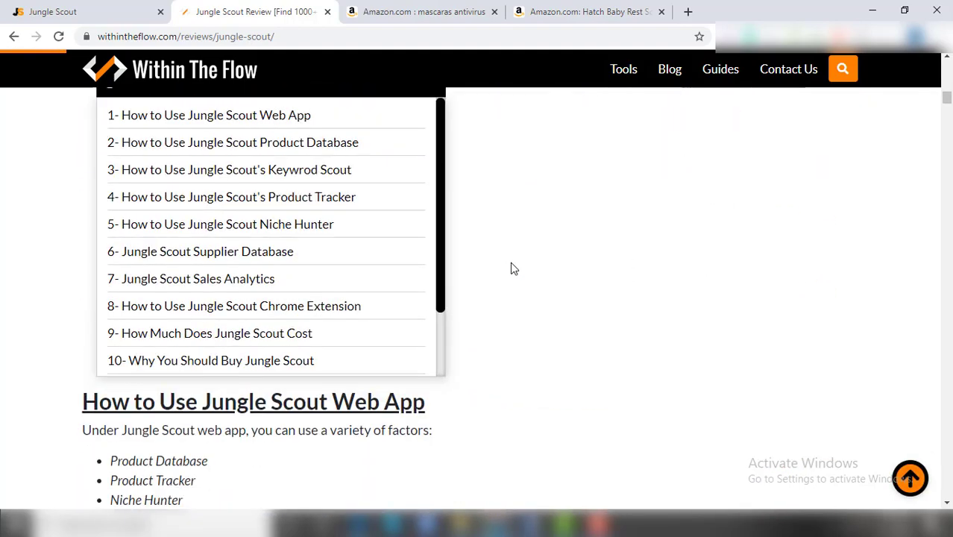
scroll(513, 268, down, 20)
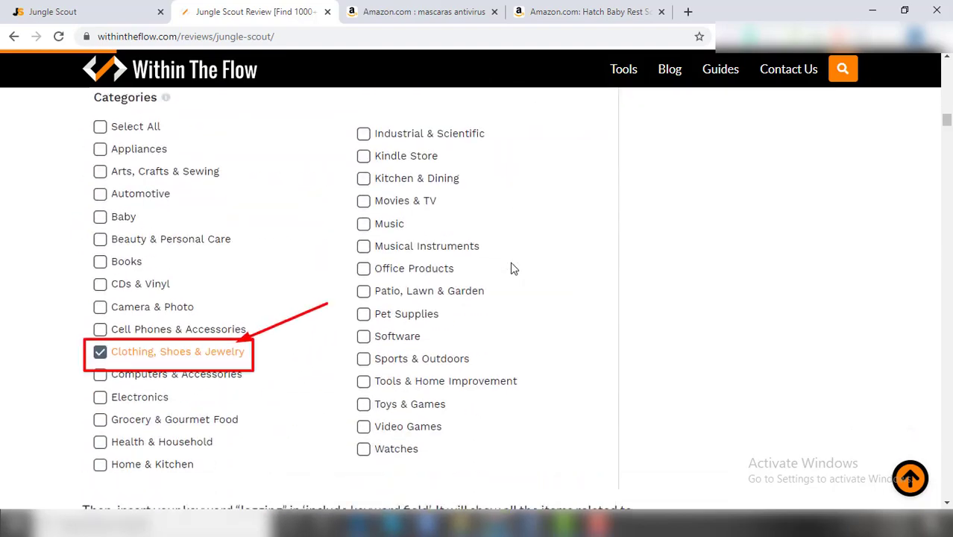
scroll(512, 262, down, 15)
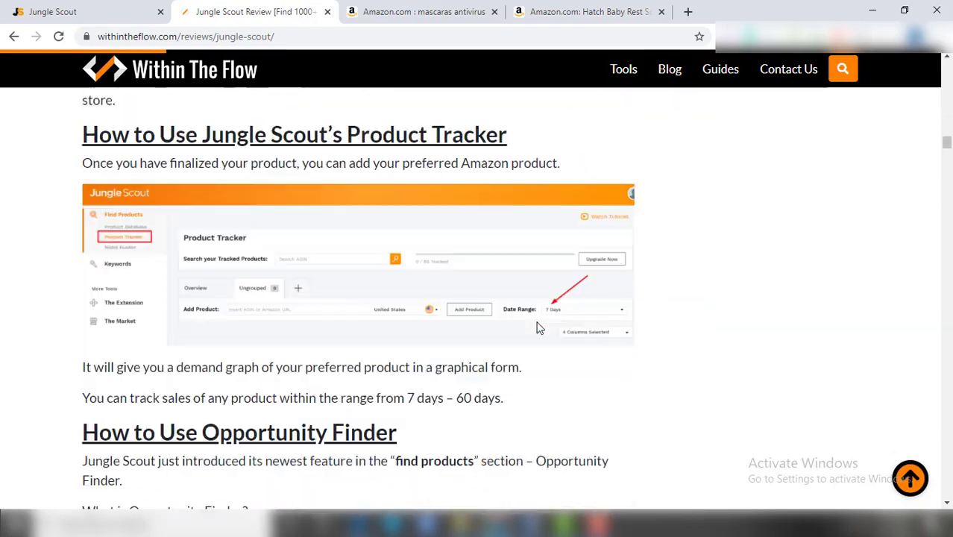